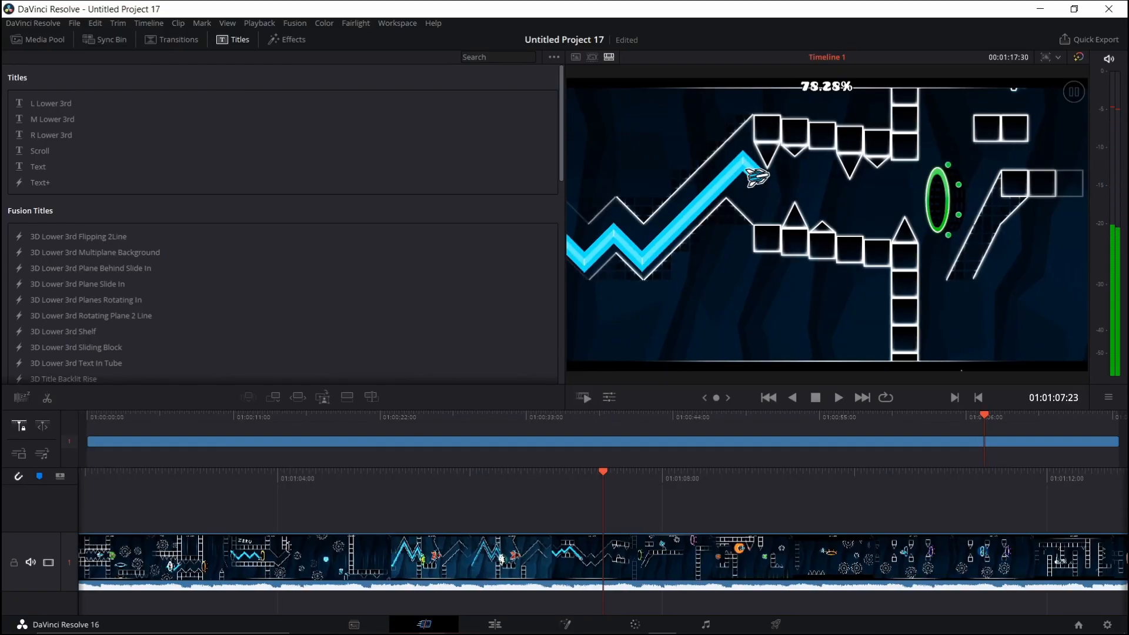
Switch to the Edit page and capture the paused gameplay frame with Snipping Tool.
key(shift+4)
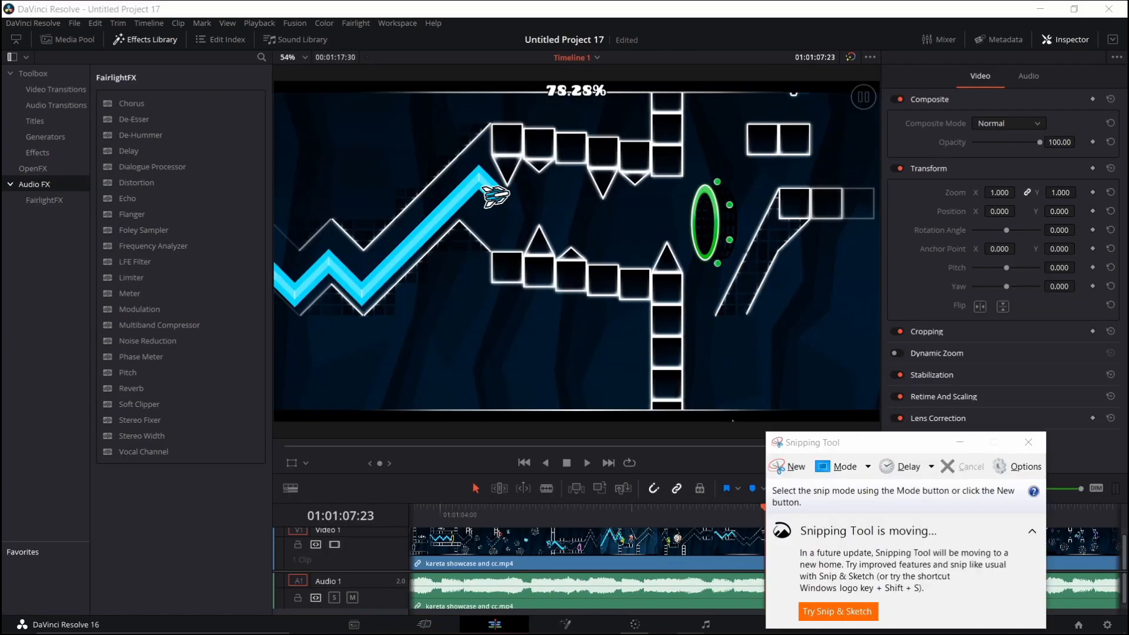
click(788, 468)
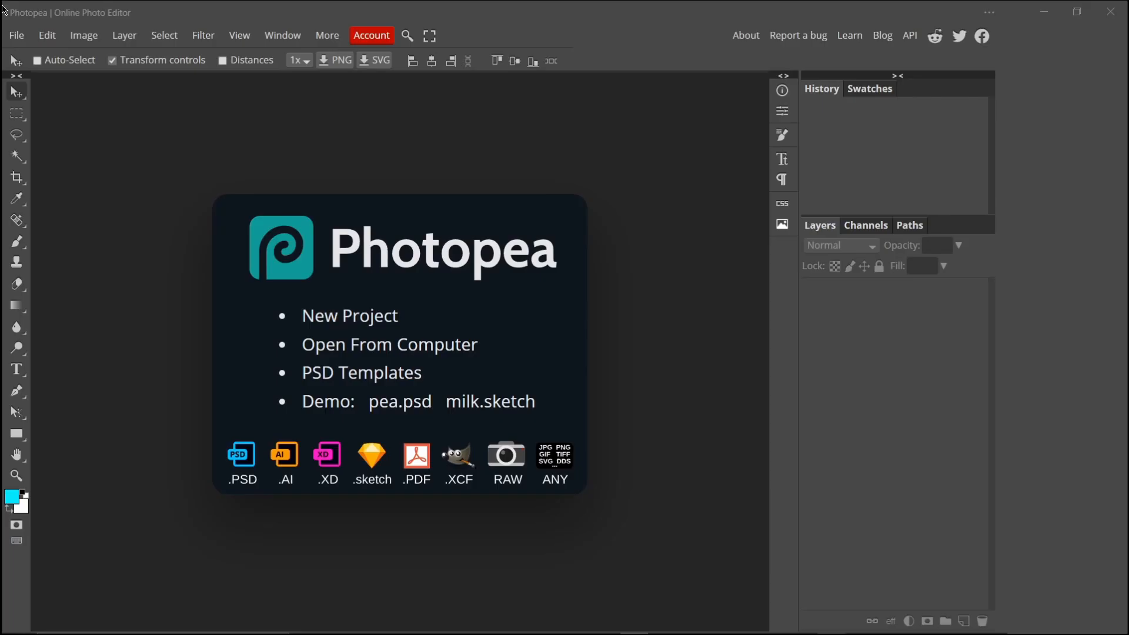
Switch to Photopea and create a new 1920 × 1080 px project with a transparent background.
click(17, 35)
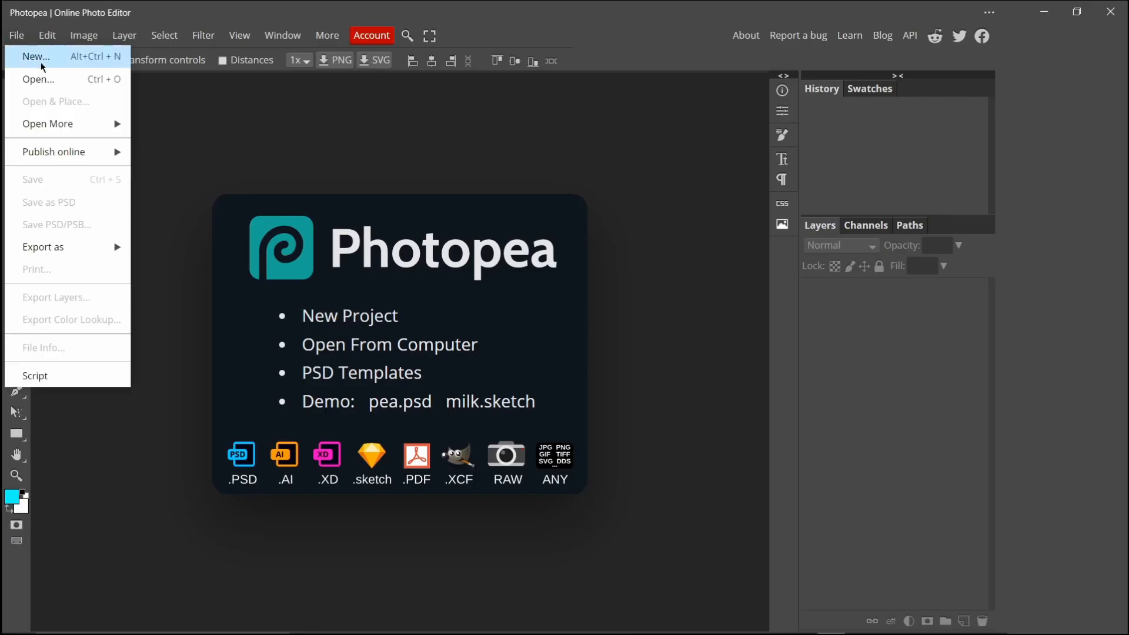
click(52, 59)
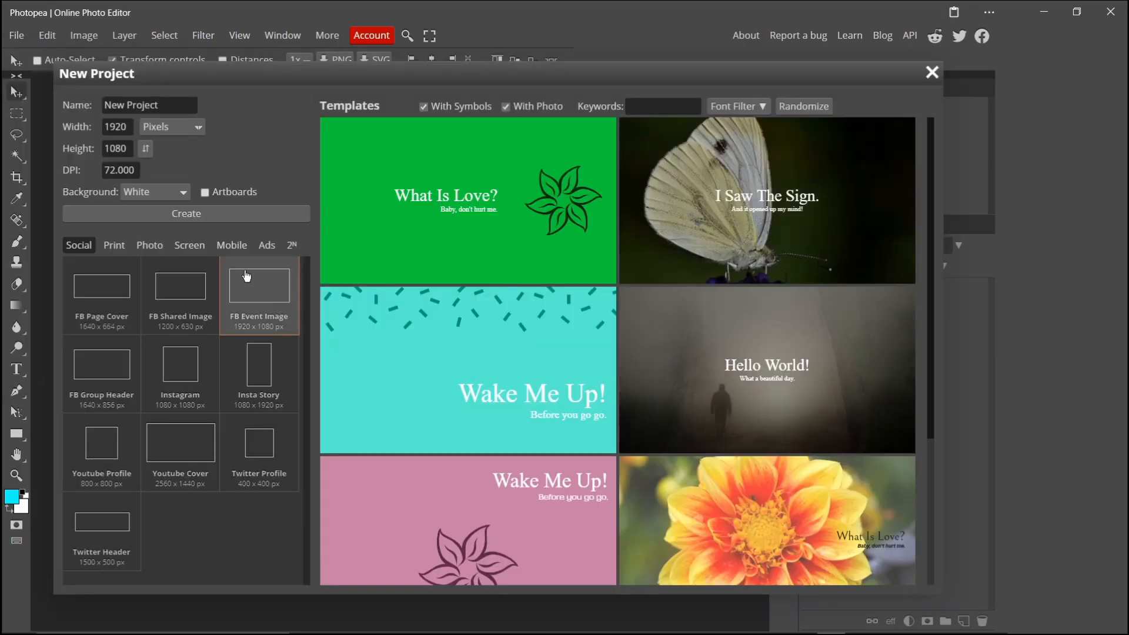
click(157, 191)
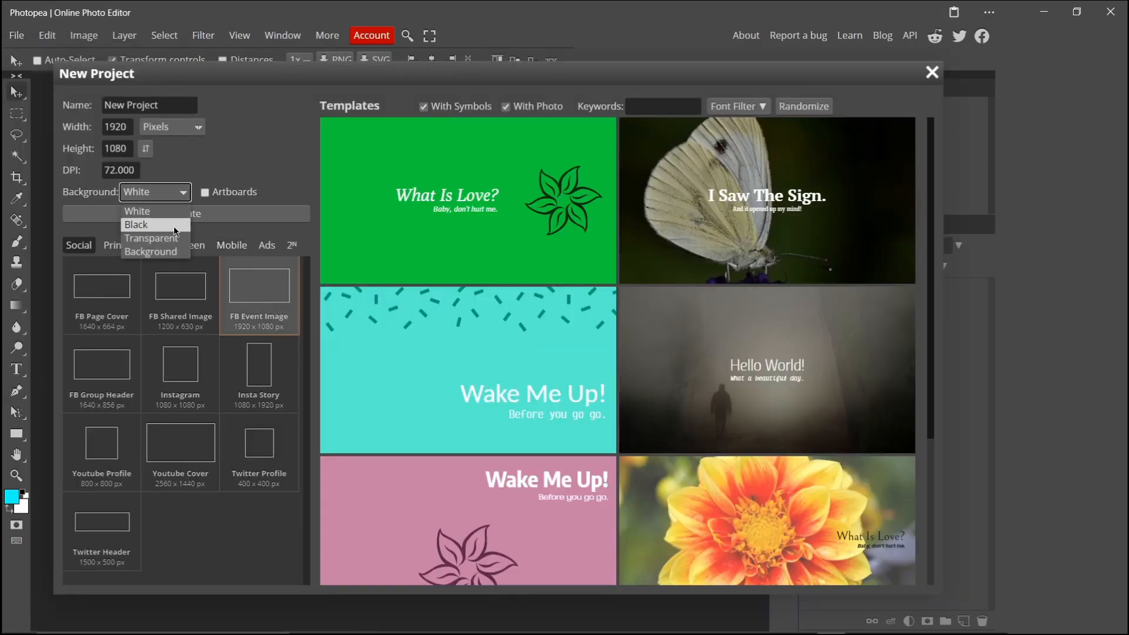
click(174, 233)
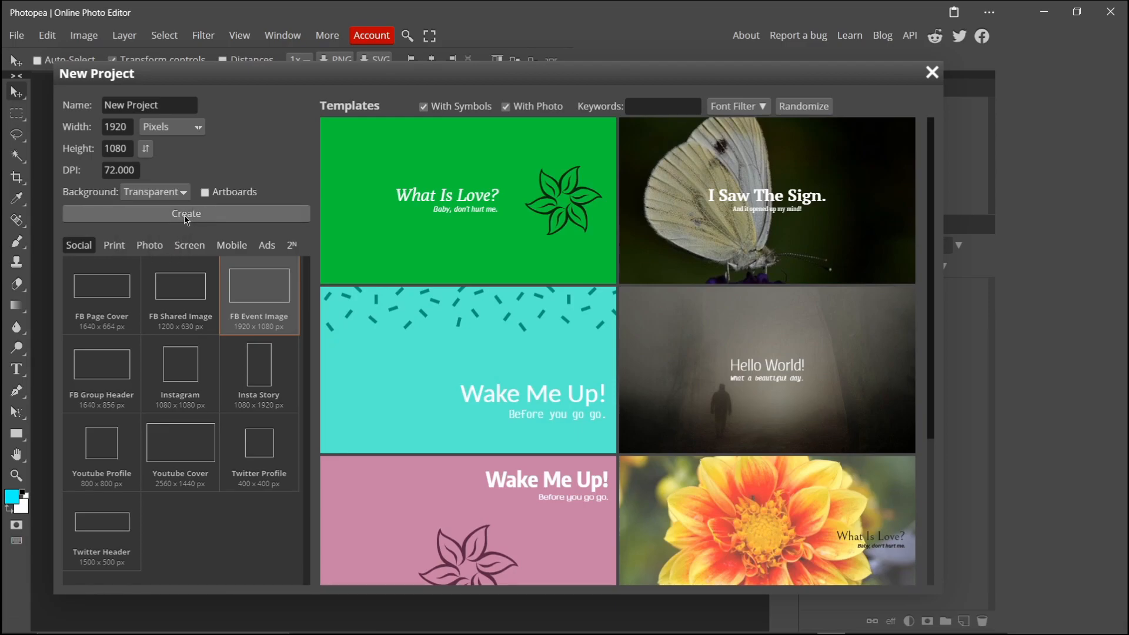
click(187, 213)
Add a new empty layer and paste the captured gameplay frame onto it.
click(132, 39)
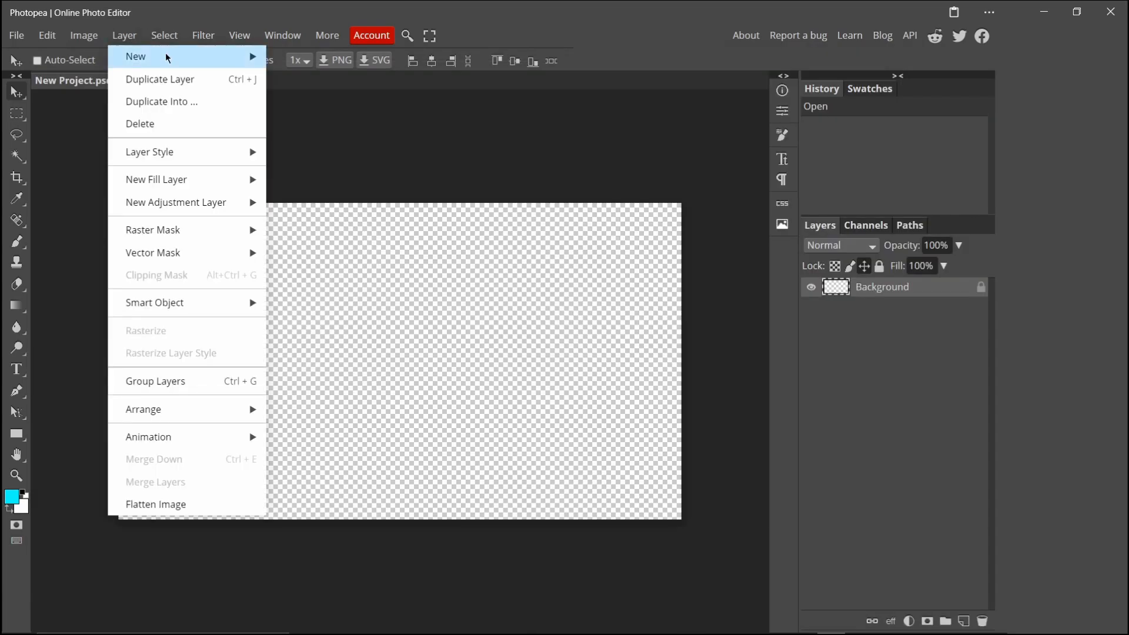
mouse_move(165, 56)
click(322, 61)
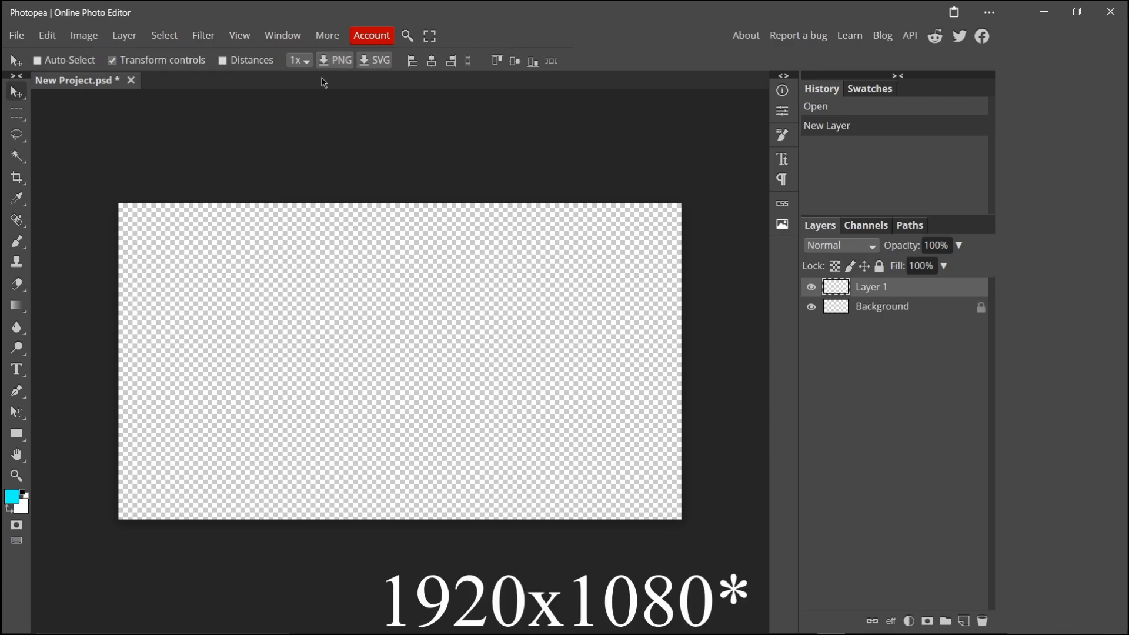
key(ctrl+v)
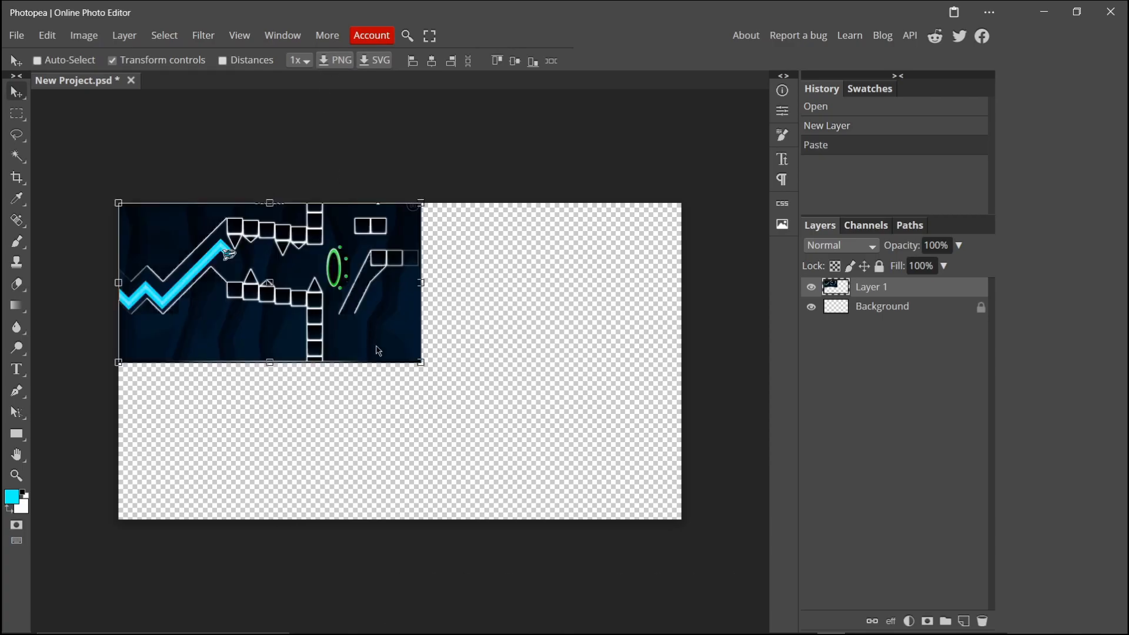
Scale the pasted frame to about 217% and centre it at 960, 540 px so it covers the canvas.
drag(421, 362, 759, 541)
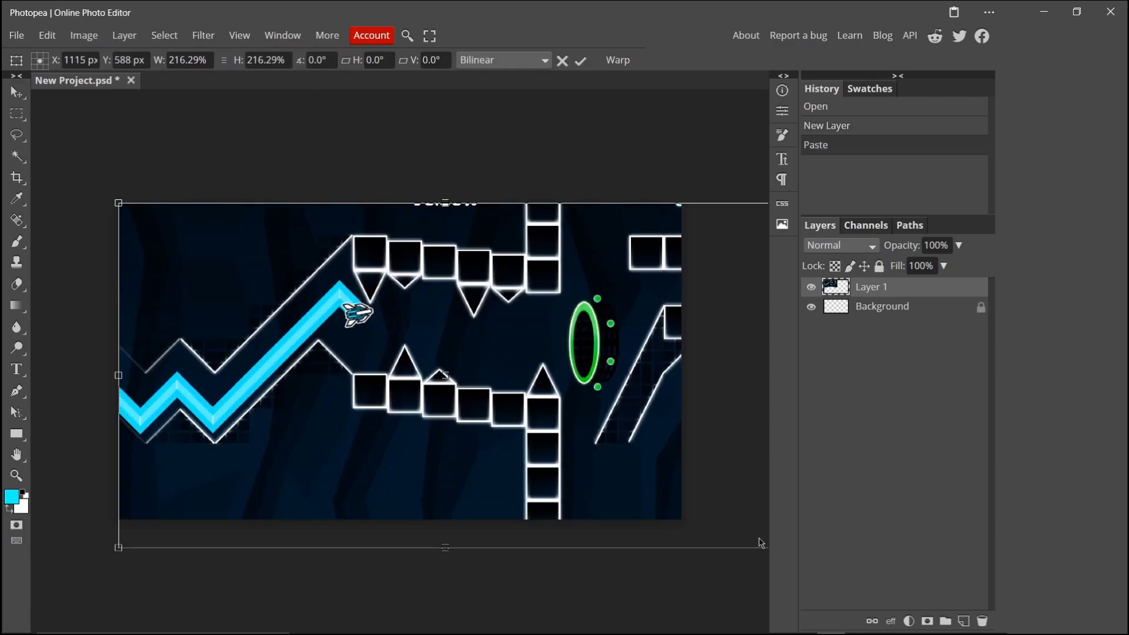
drag(531, 388, 502, 389)
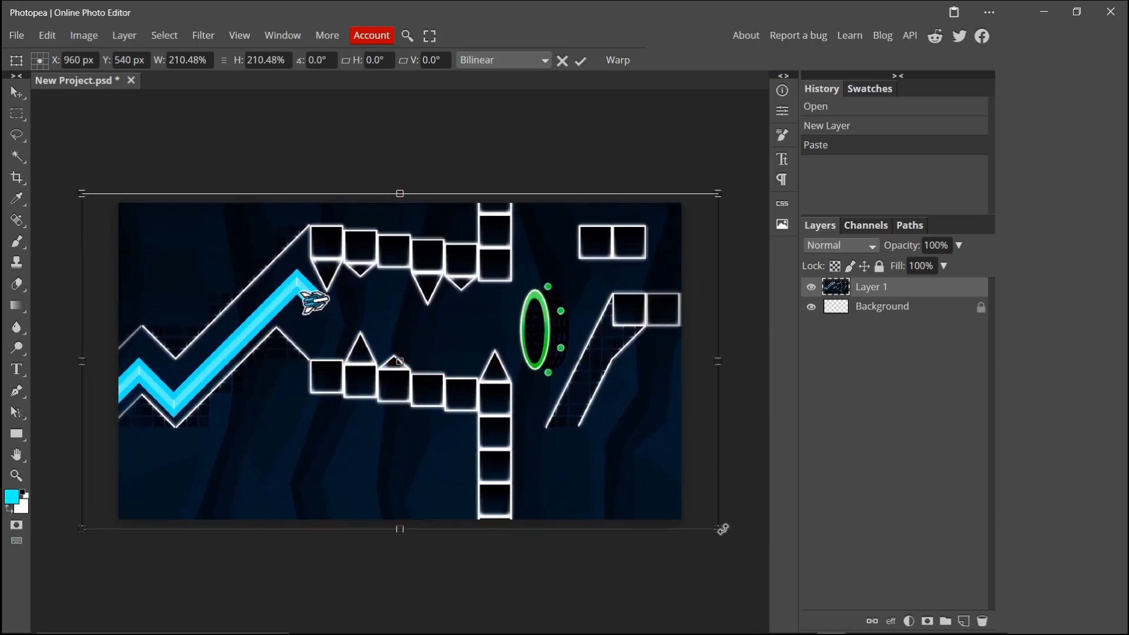
drag(719, 531, 759, 538)
mouse_move(583, 450)
mouse_down()
mouse_move(604, 448)
mouse_move(593, 444)
mouse_move(600, 461)
mouse_move(591, 457)
mouse_up()
drag(758, 551, 707, 485)
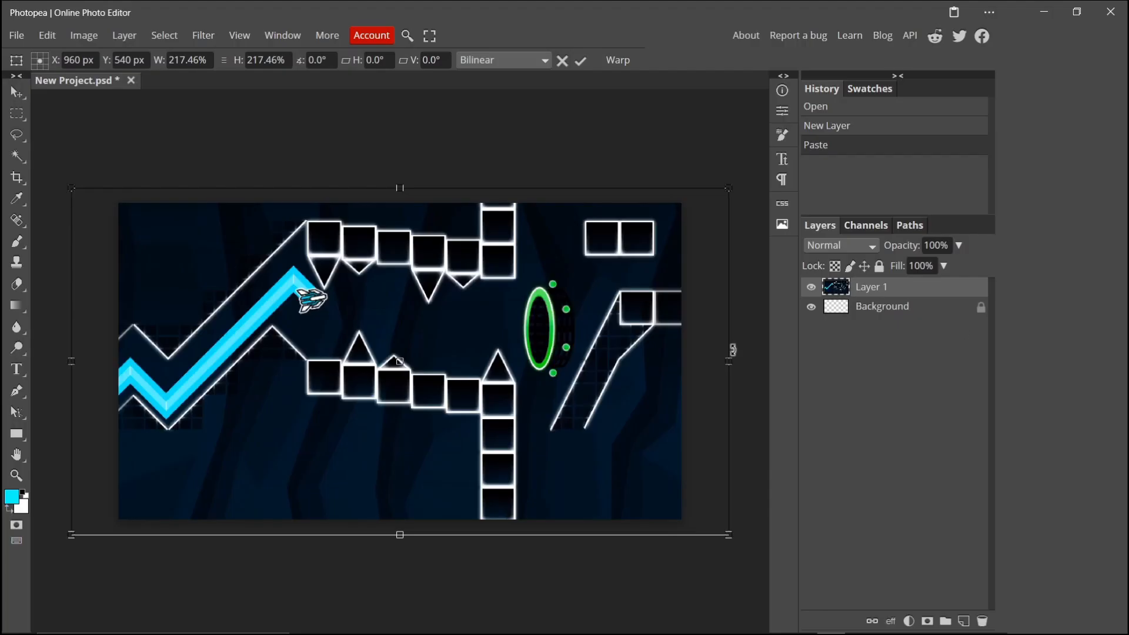
Apply a Gaussian Blur with a radius of about 26 px to the gameplay image.
click(203, 35)
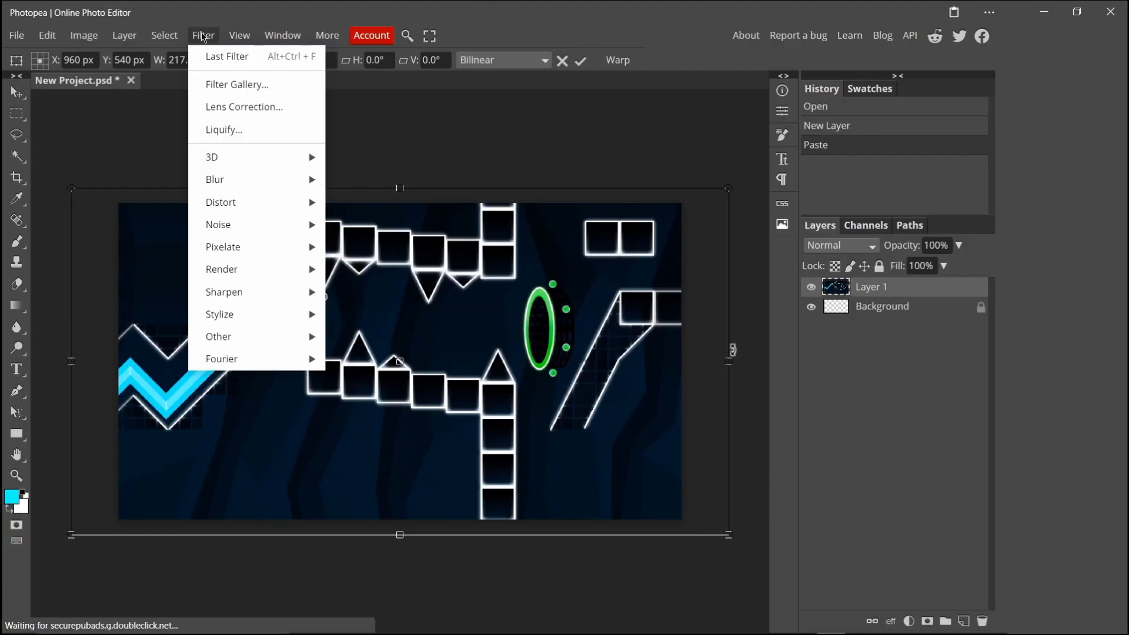
mouse_move(235, 175)
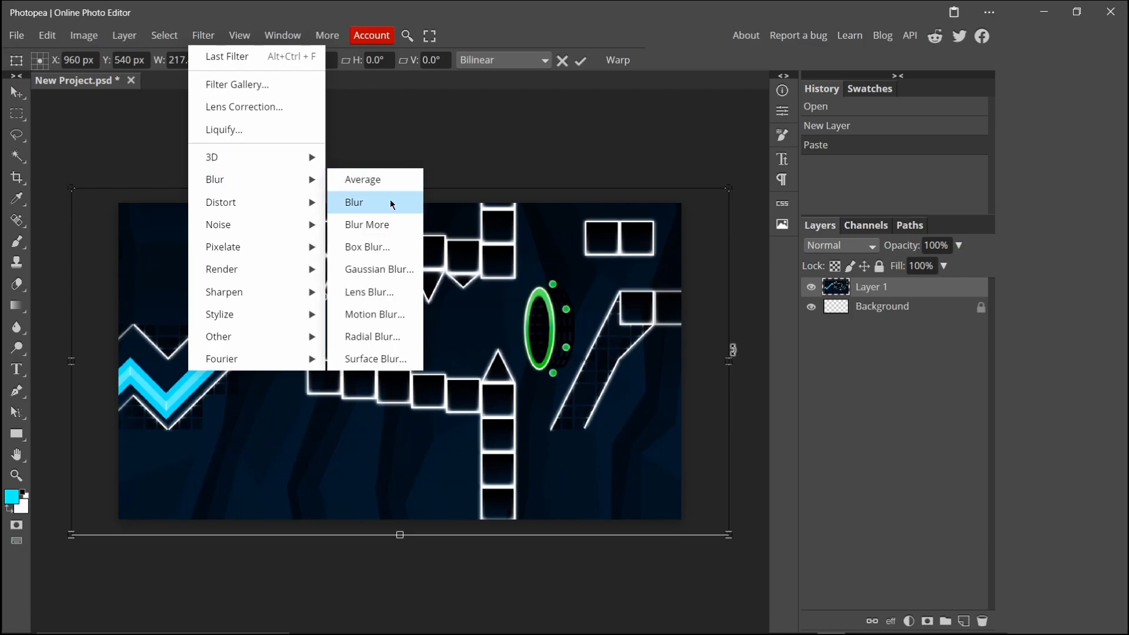
click(348, 267)
drag(193, 198, 205, 198)
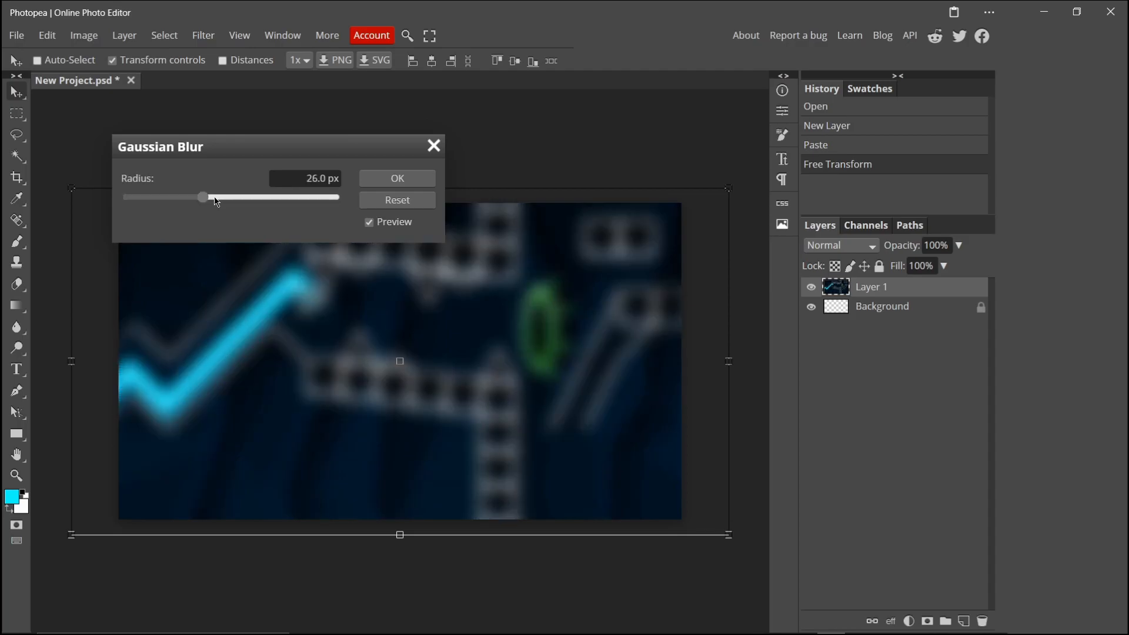
click(397, 179)
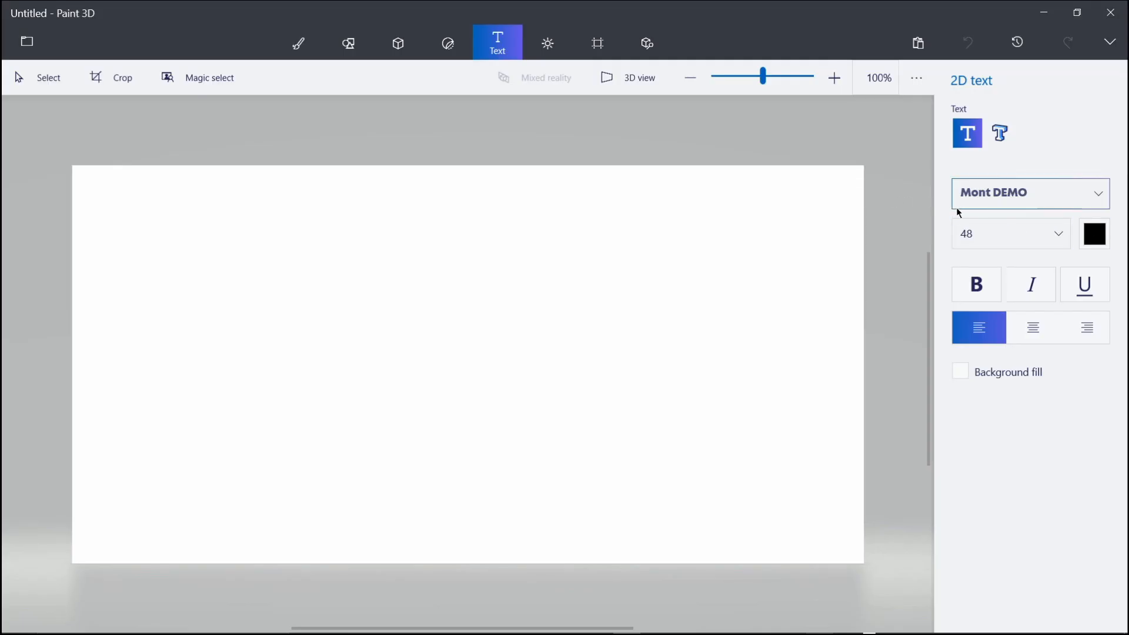
Switch to Paint 3D, make the canvas transparent and draw a wide 2D text box on it.
click(597, 52)
click(967, 177)
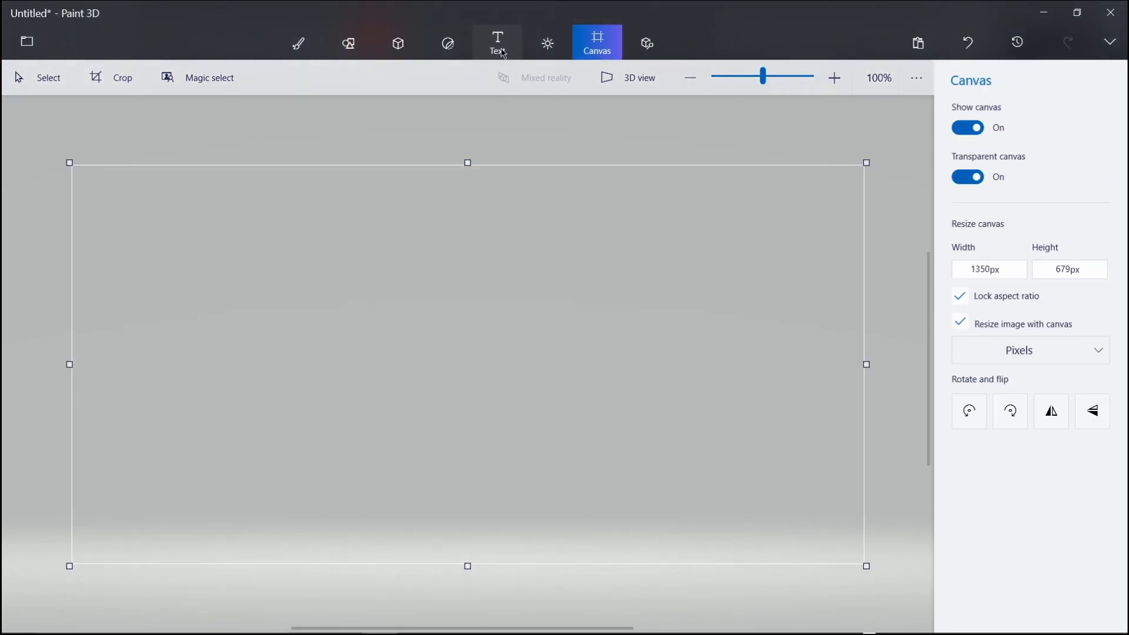
click(503, 53)
drag(139, 329, 533, 393)
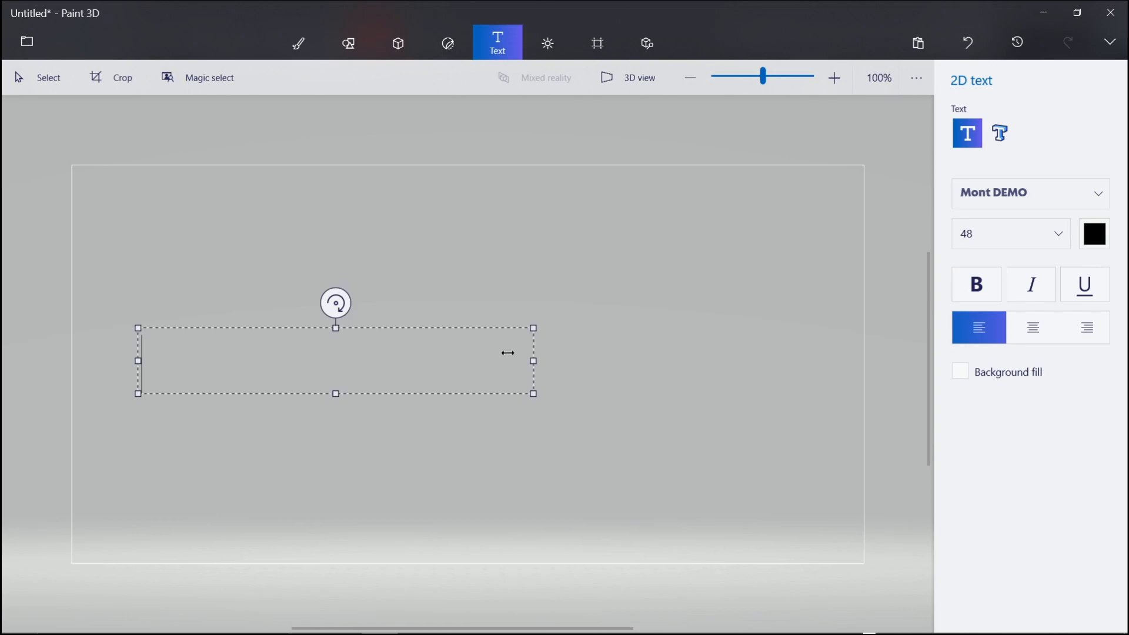
click(988, 236)
click(998, 367)
text(asd)
key(shift+Left)
key(ctrl+a)
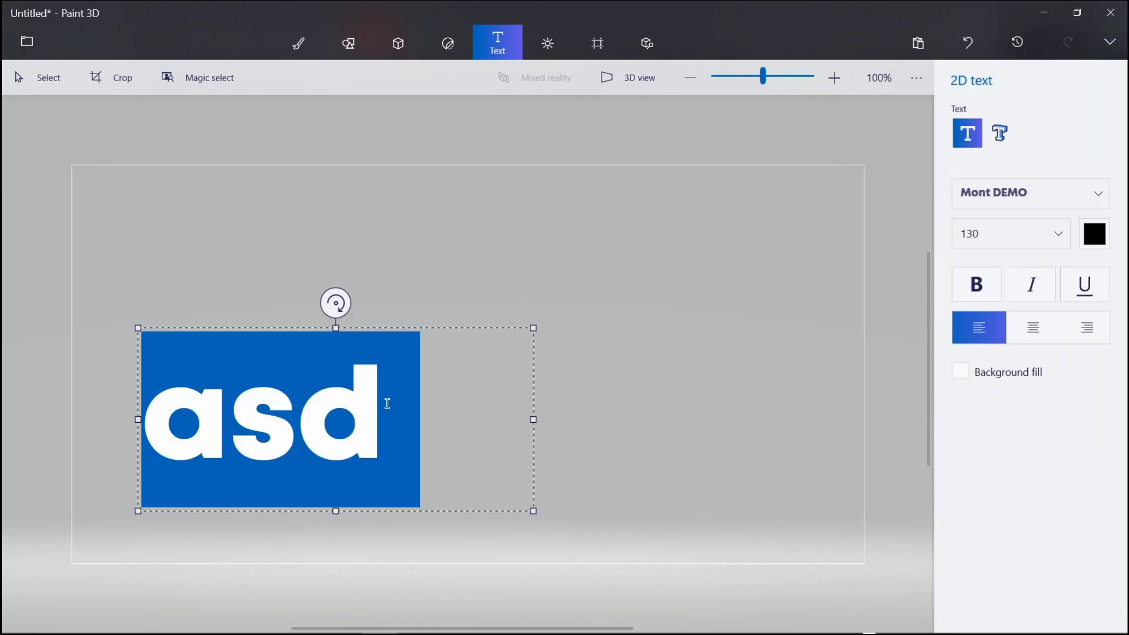
key(Delete)
Widen the text box to the canvas edge, enter the title KARETA and set its font size to 130.
drag(534, 416, 871, 439)
text(KARETA)
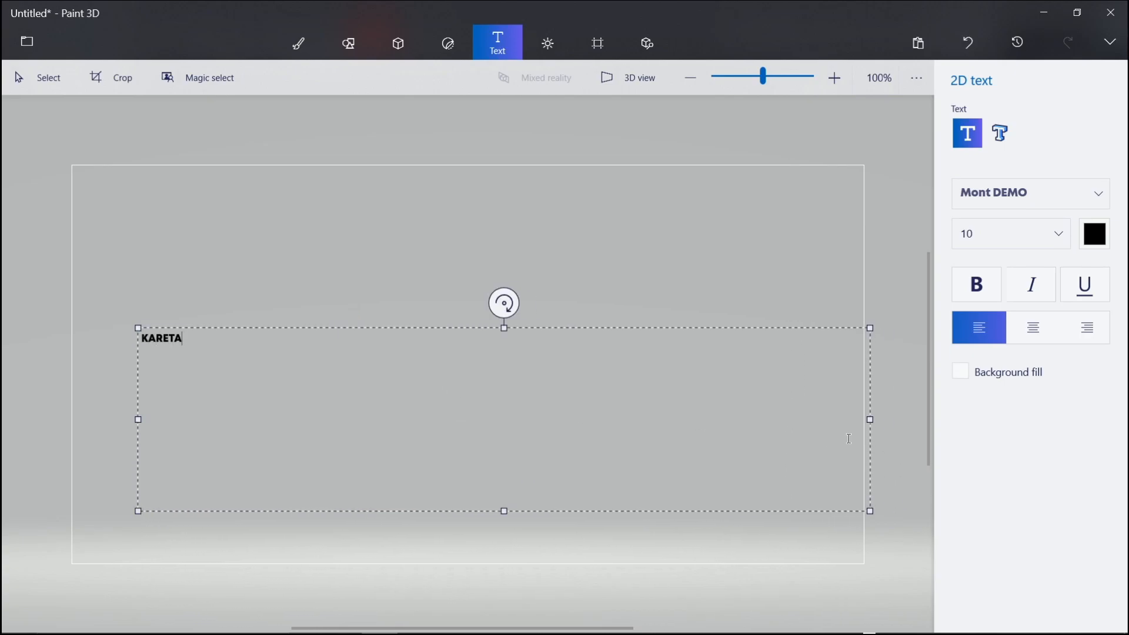
key(ctrl+a)
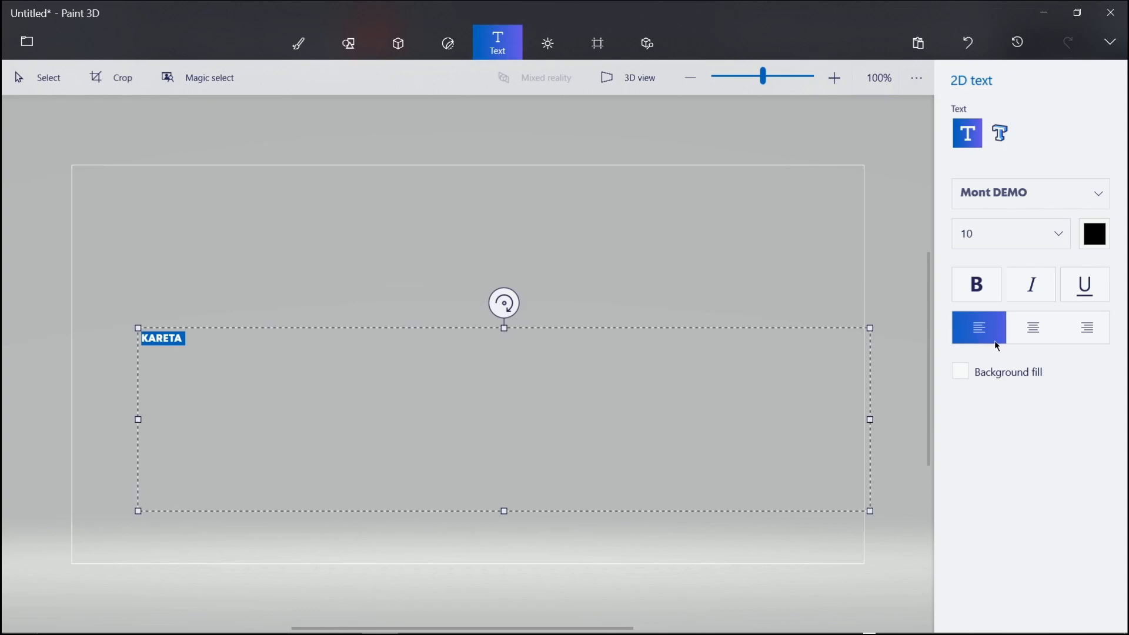
click(965, 235)
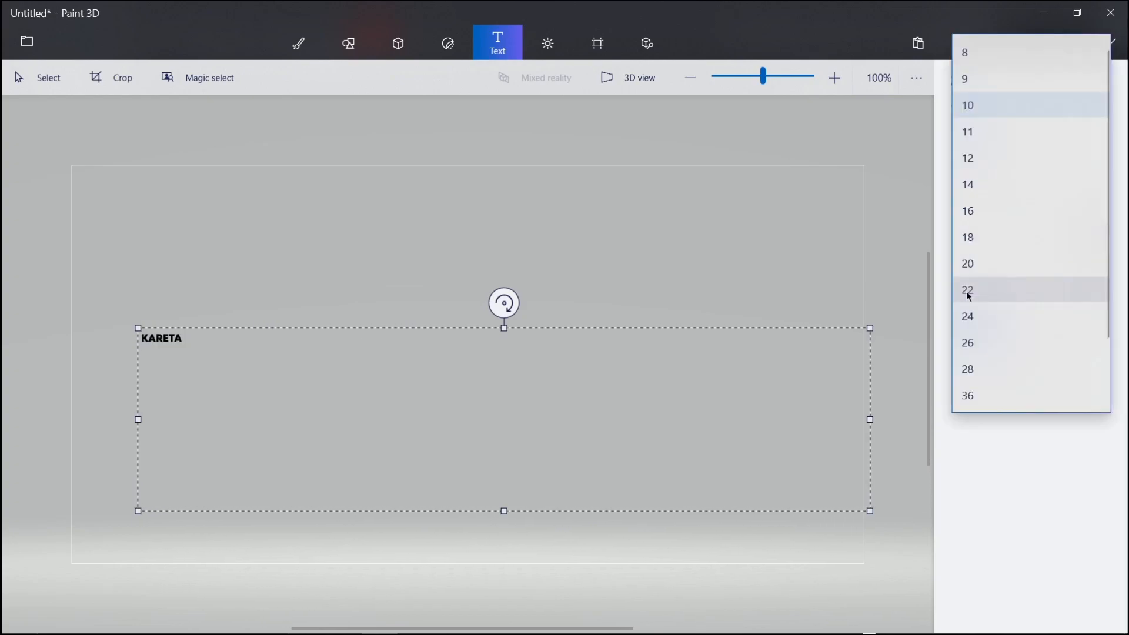
scroll(969, 385, down, 2)
click(968, 393)
Move the KARETA text to the middle of the canvas and place it.
click(544, 346)
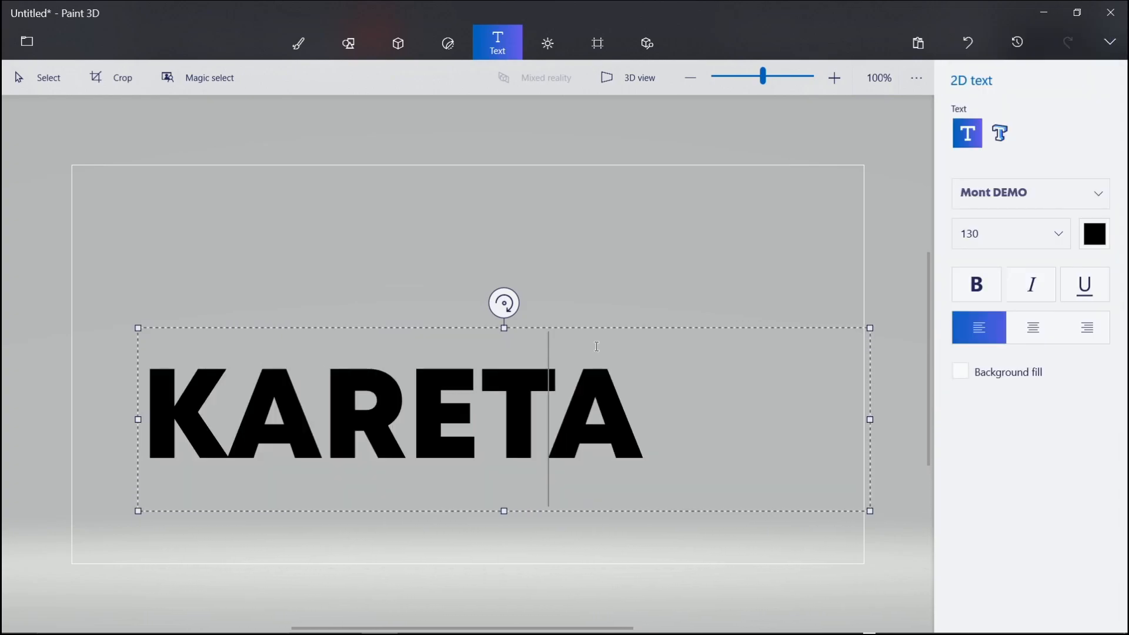
drag(647, 320, 713, 275)
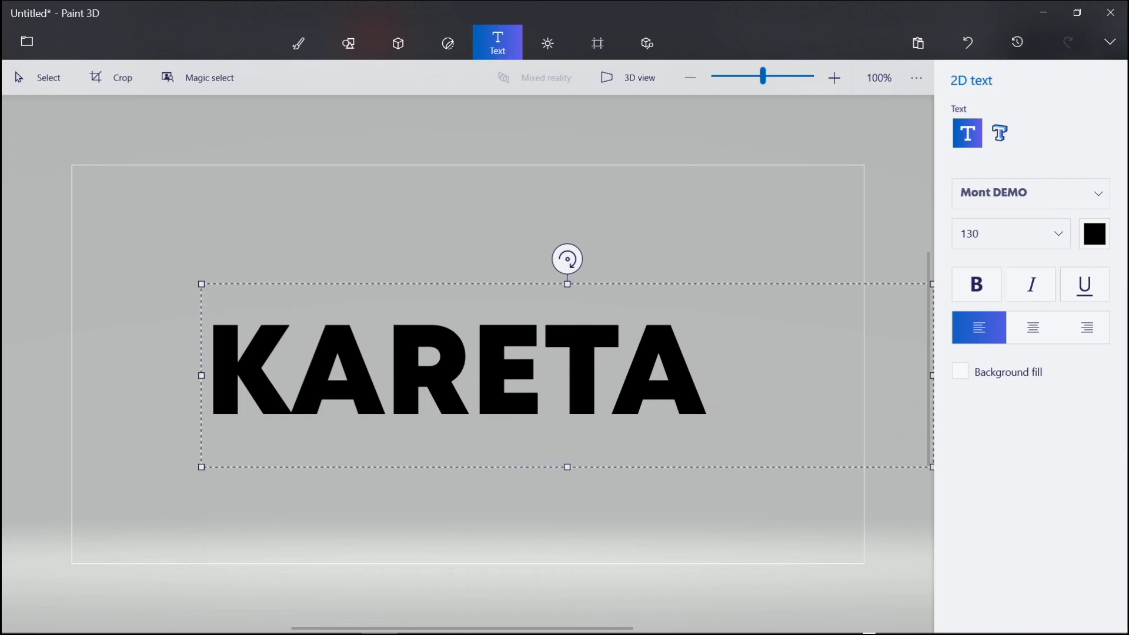
click(671, 512)
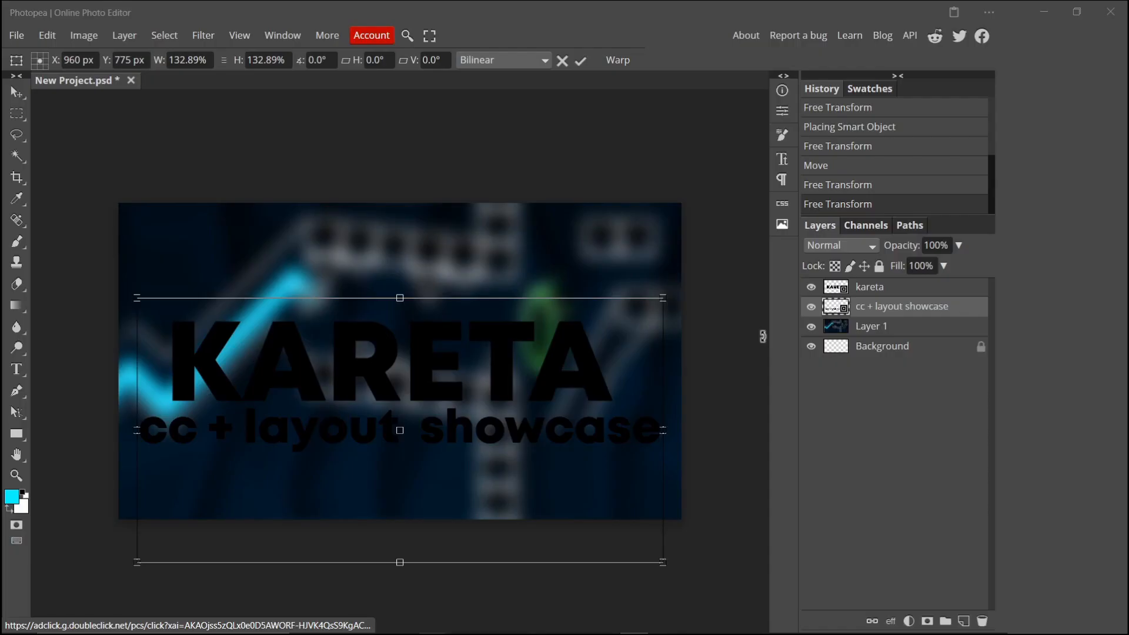
In Photopea, move the "kareta" and "cc + layout showcase" layers up together to the middle of the image.
click(870, 288)
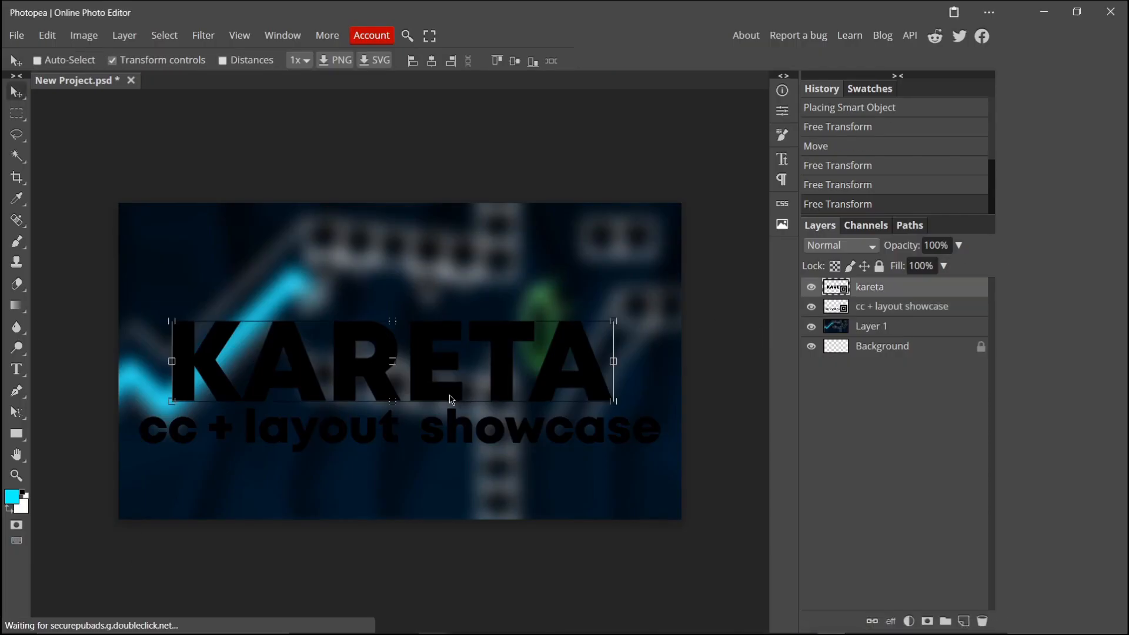
shift+click(900, 306)
drag(453, 400, 489, 344)
Start a Warp transform on the "kareta" layer and raise its two upper inner control points.
click(932, 289)
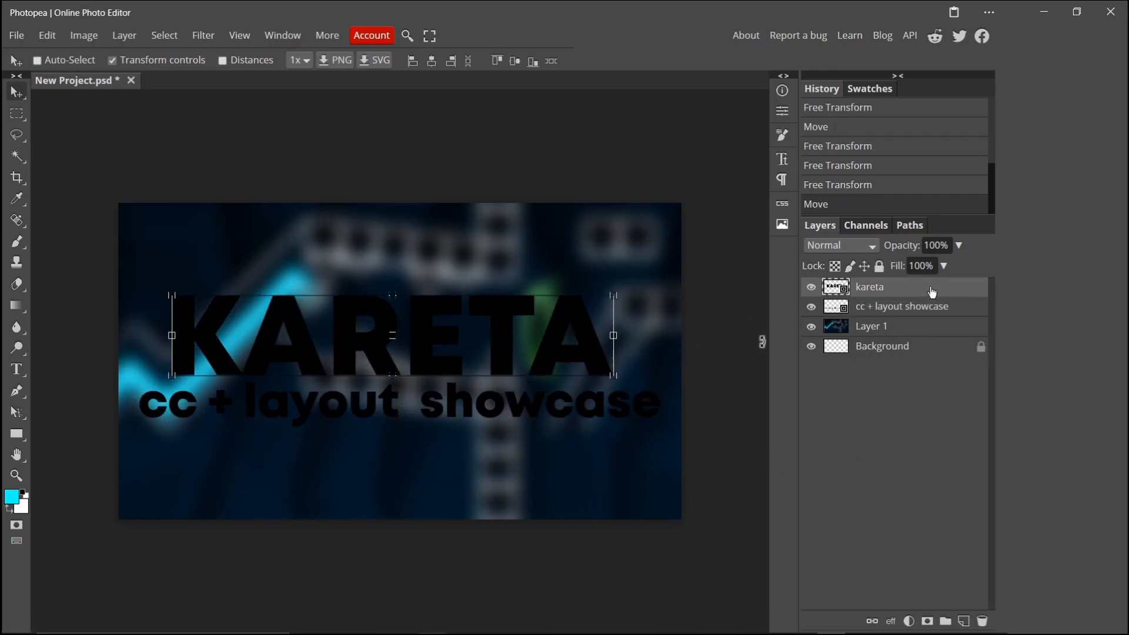
click(43, 39)
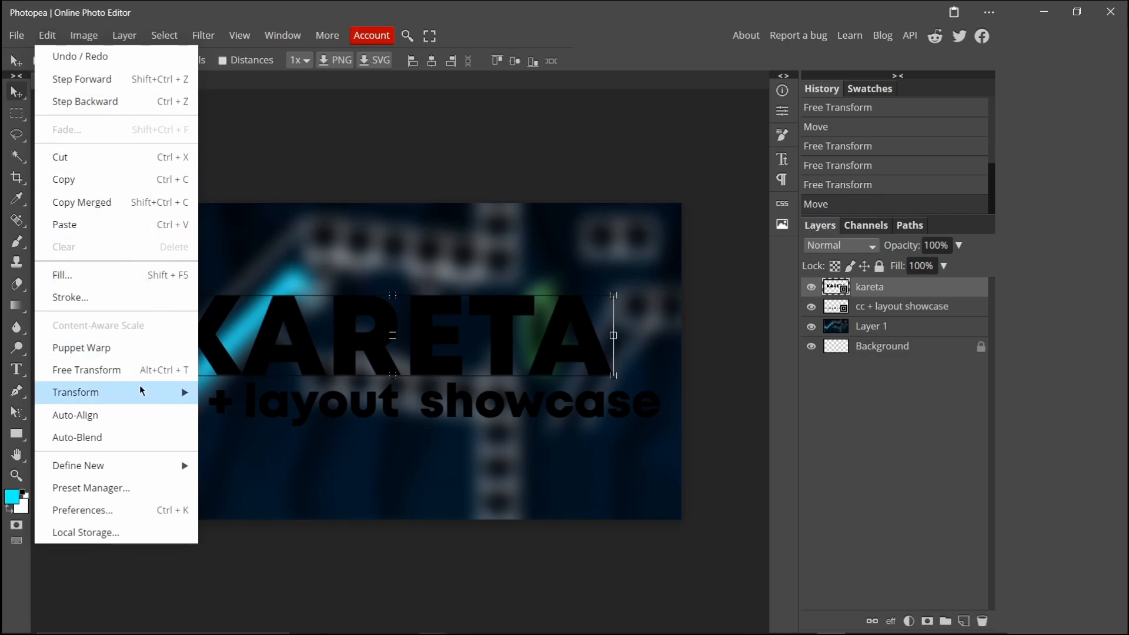
mouse_move(140, 391)
click(253, 499)
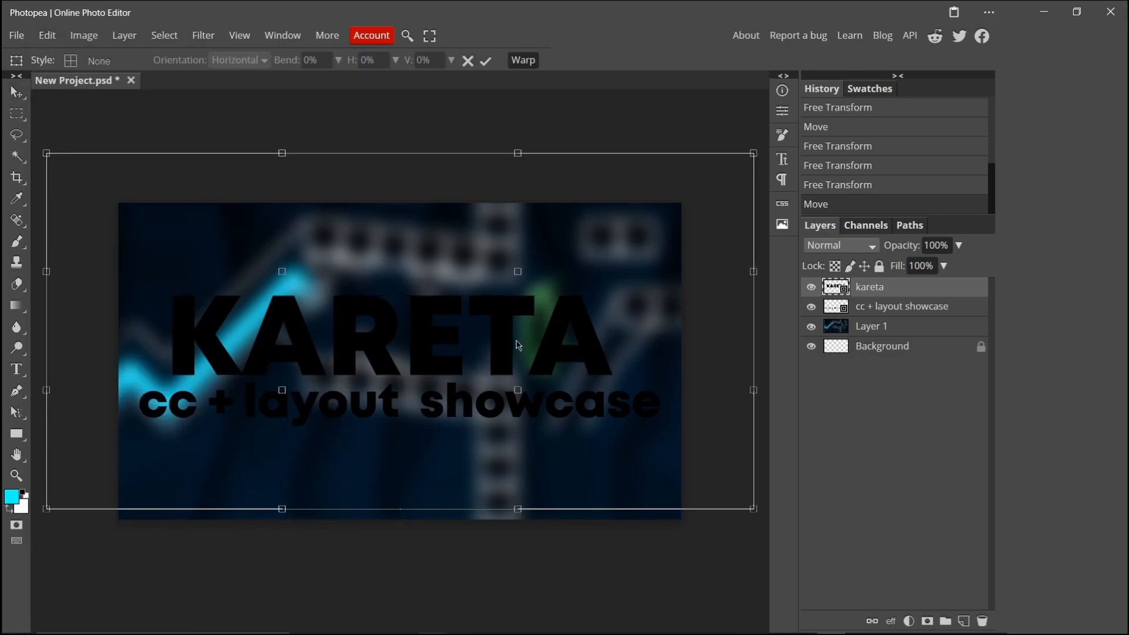
drag(513, 247, 523, 233)
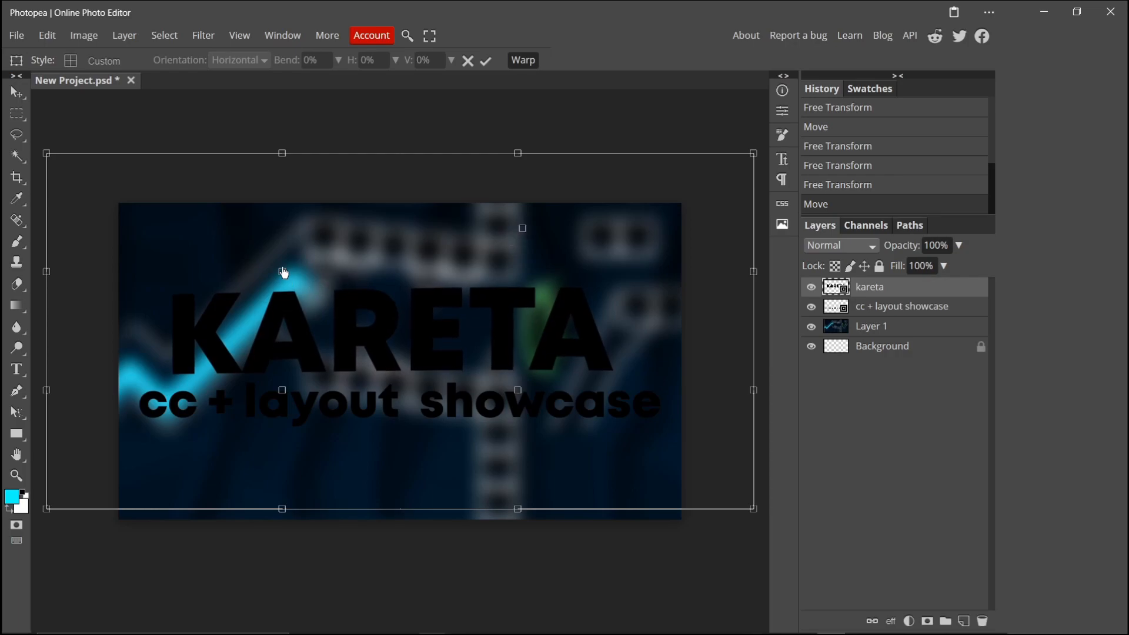
drag(287, 237, 291, 232)
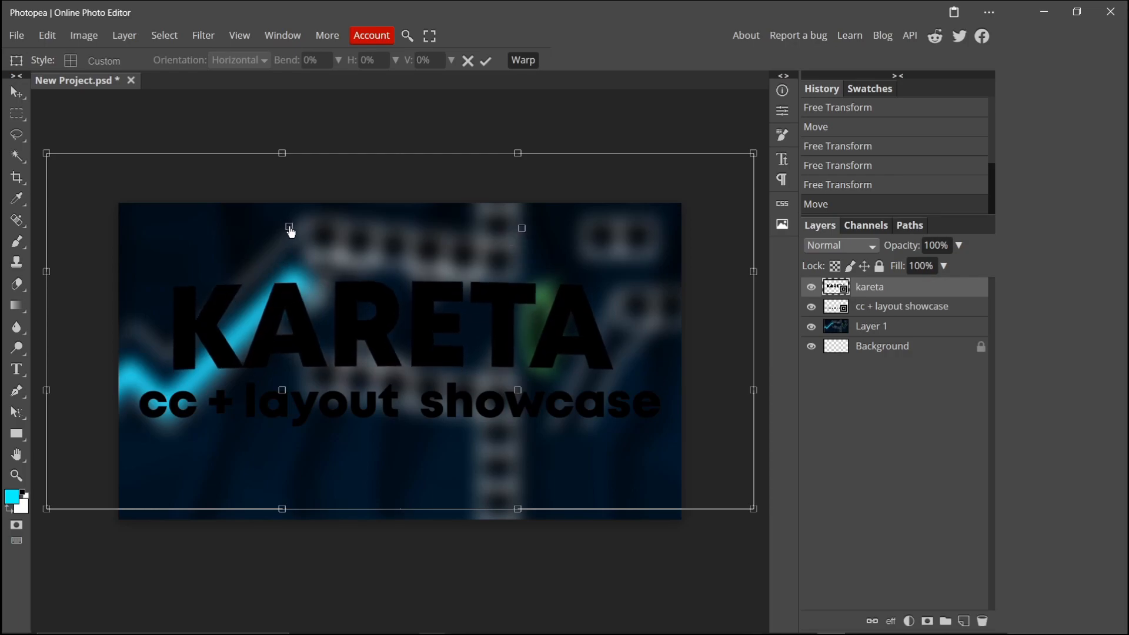
Pull the warp's side control points down on both edges to arch the KARETA title, and apply the warp.
drag(760, 451, 756, 457)
drag(757, 280, 756, 352)
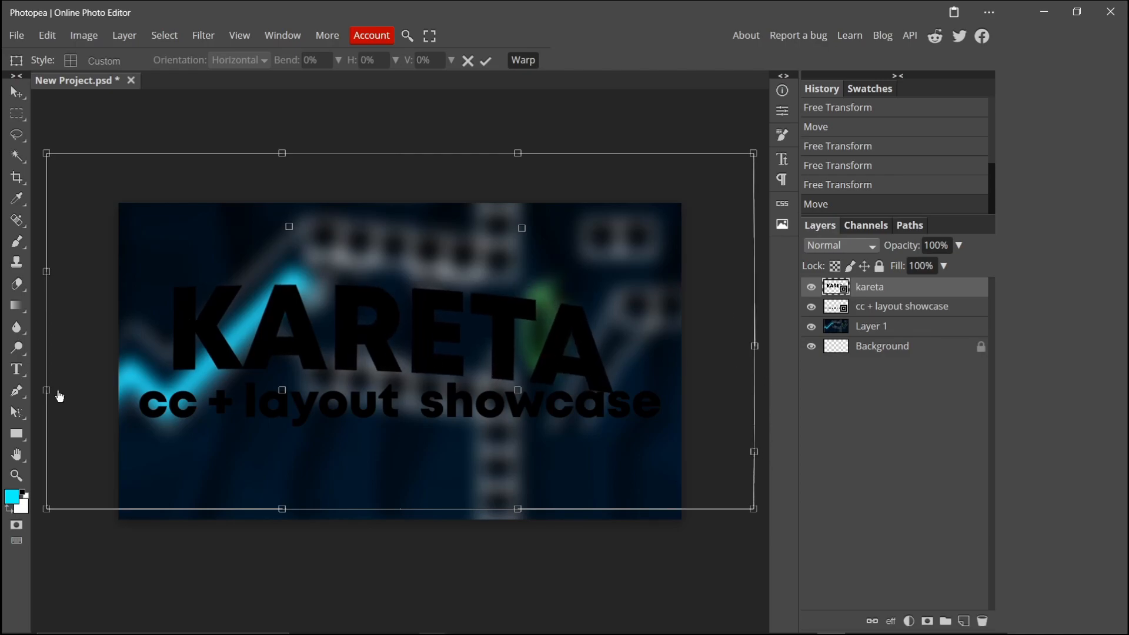
drag(49, 417, 48, 459)
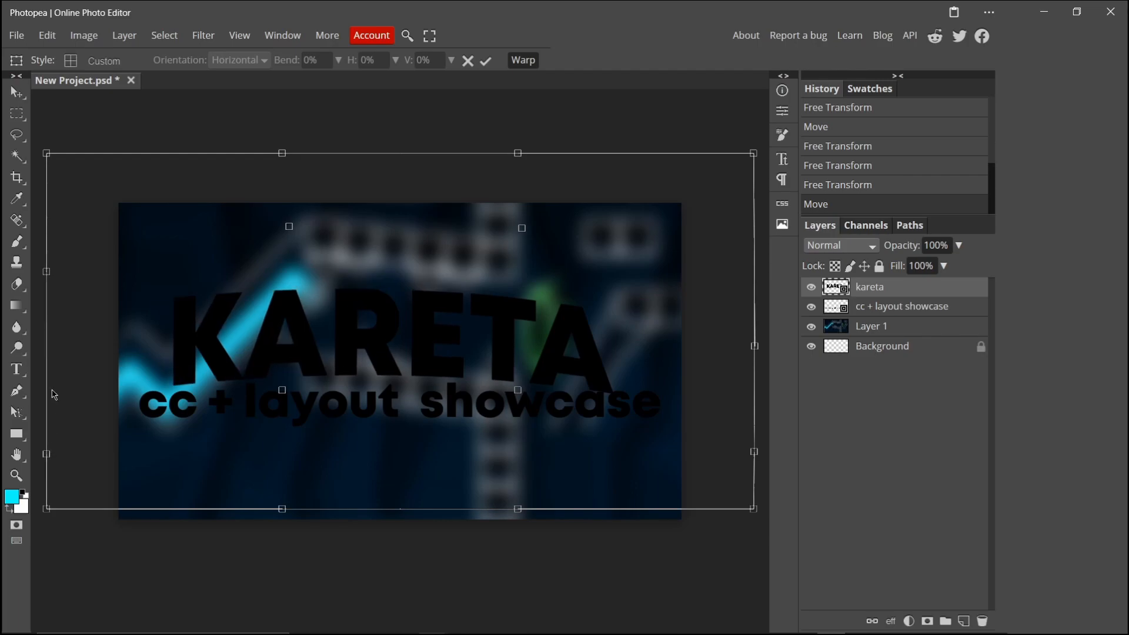
drag(50, 273, 52, 353)
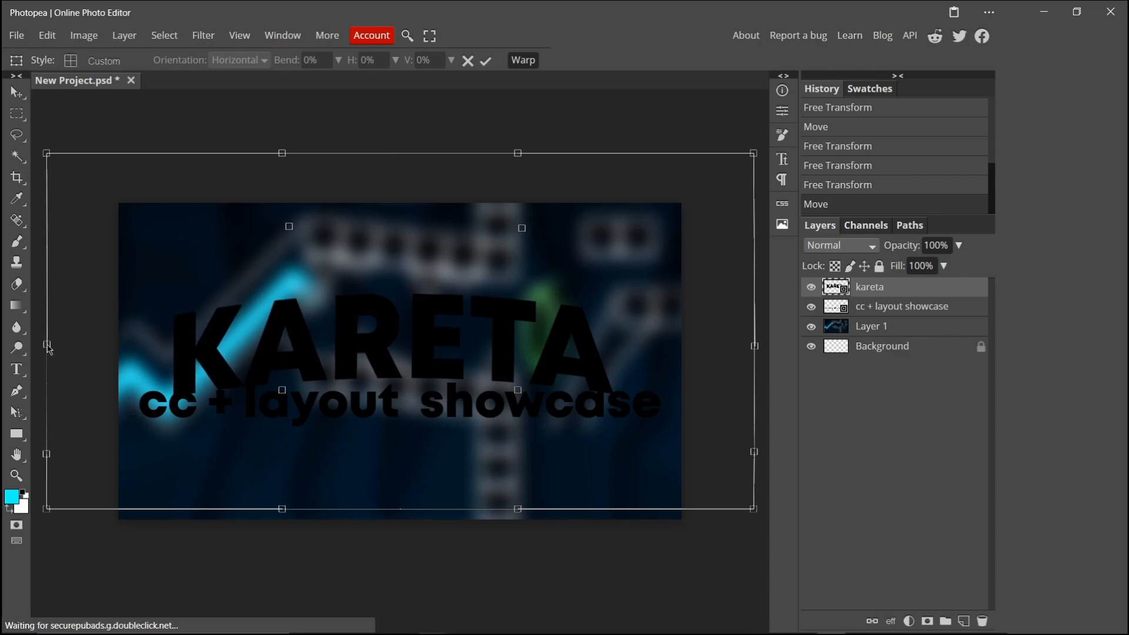
key(Return)
Move the "cc + layout showcase" text up close beneath the KARETA title, and nudge both text layers down together slightly.
key(alt+bracketleft)
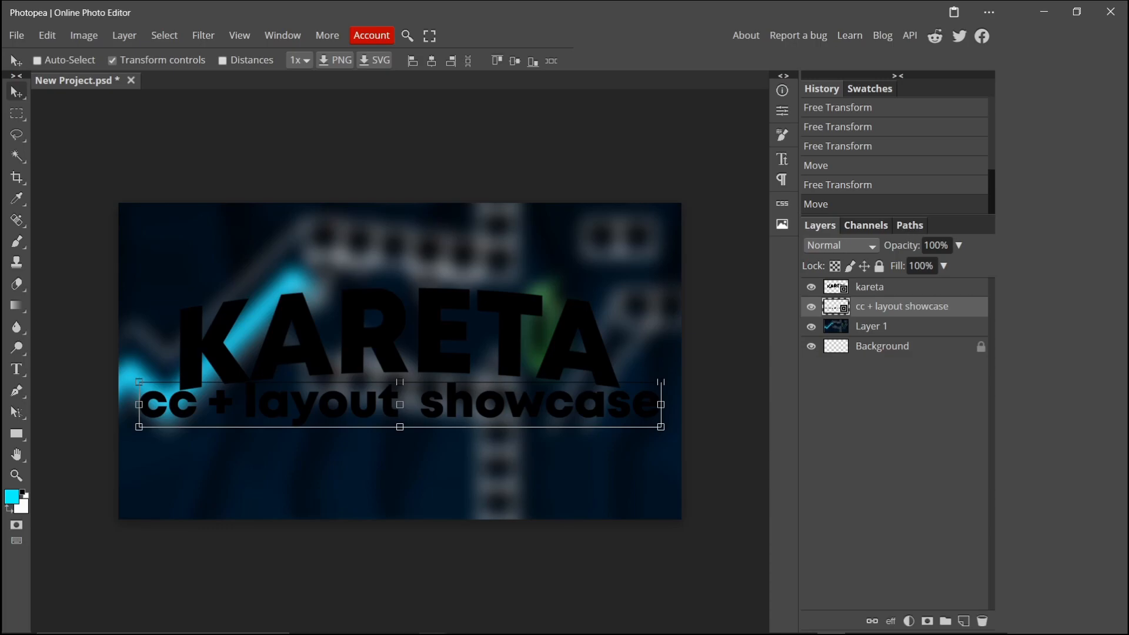
key(alt+shift+bracketright)
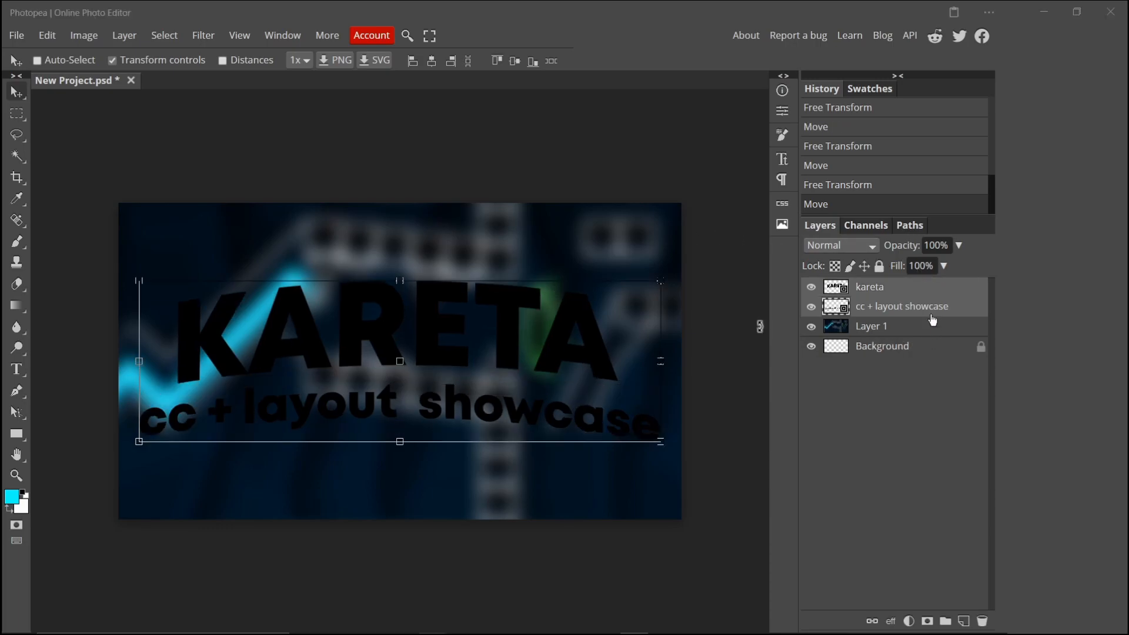
key(alt+bracketleft)
key(shift+Up)
key(shift+Up)
key(shift+Up)
key(shift+Up)
key(shift+Up)
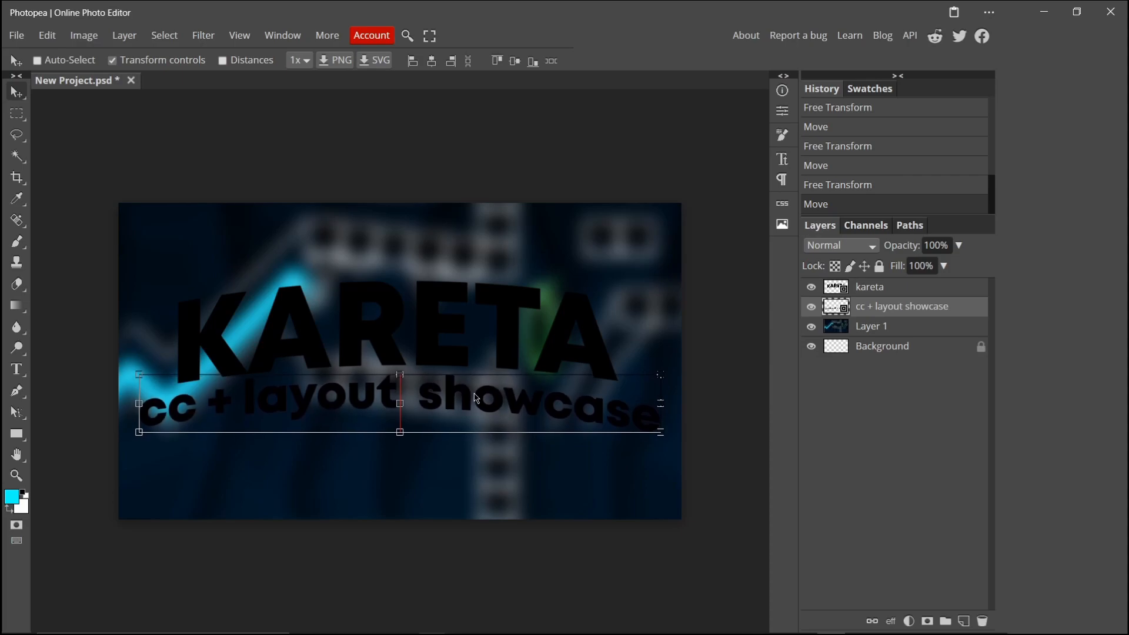
shift+click(889, 295)
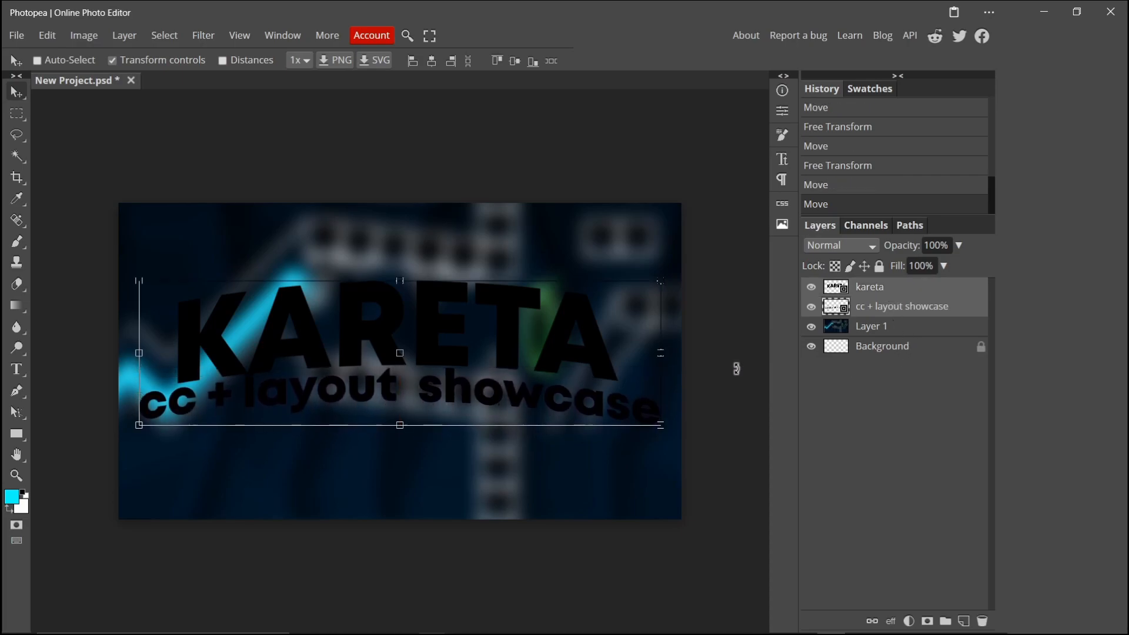
key(shift+Down)
click(895, 332)
click(908, 307)
shift+click(914, 288)
right_click(912, 288)
click(825, 217)
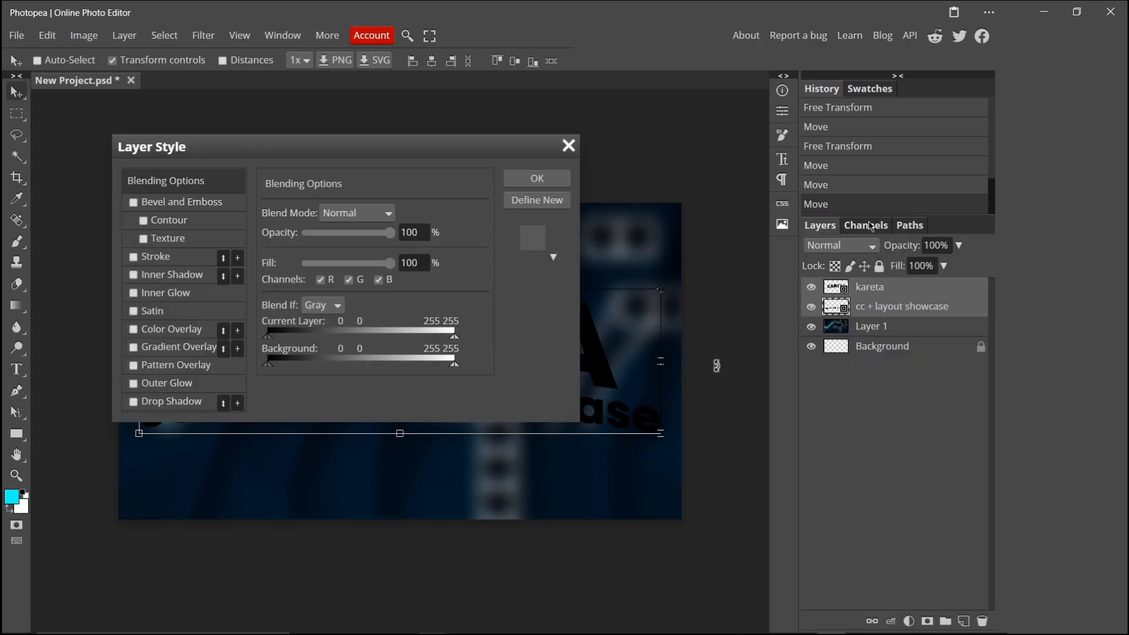
drag(438, 159, 973, 119)
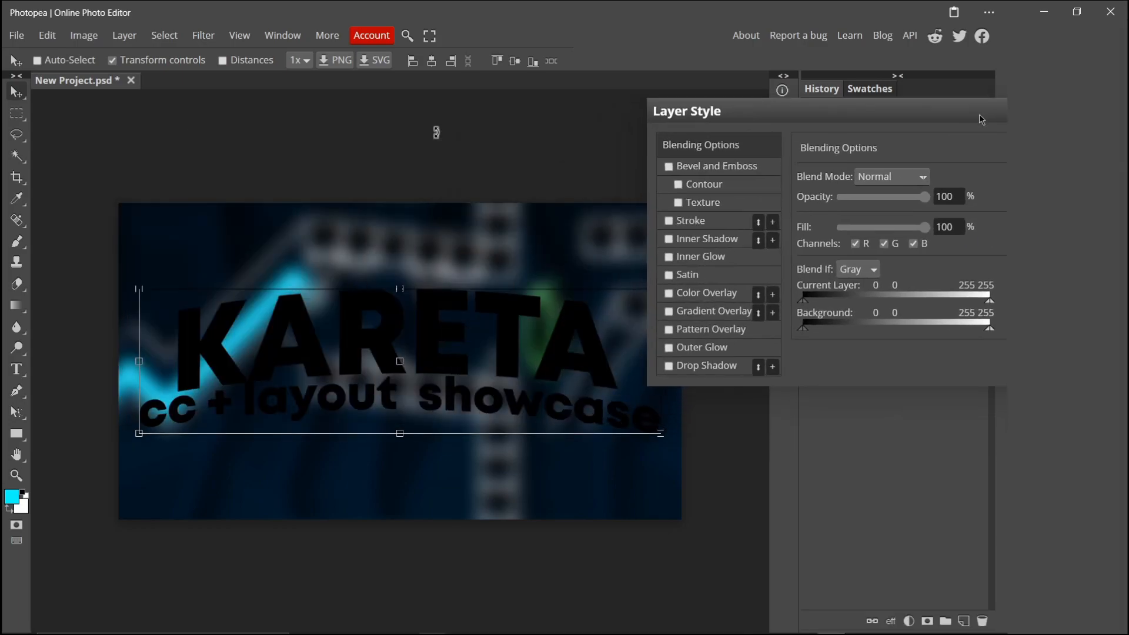
key(Return)
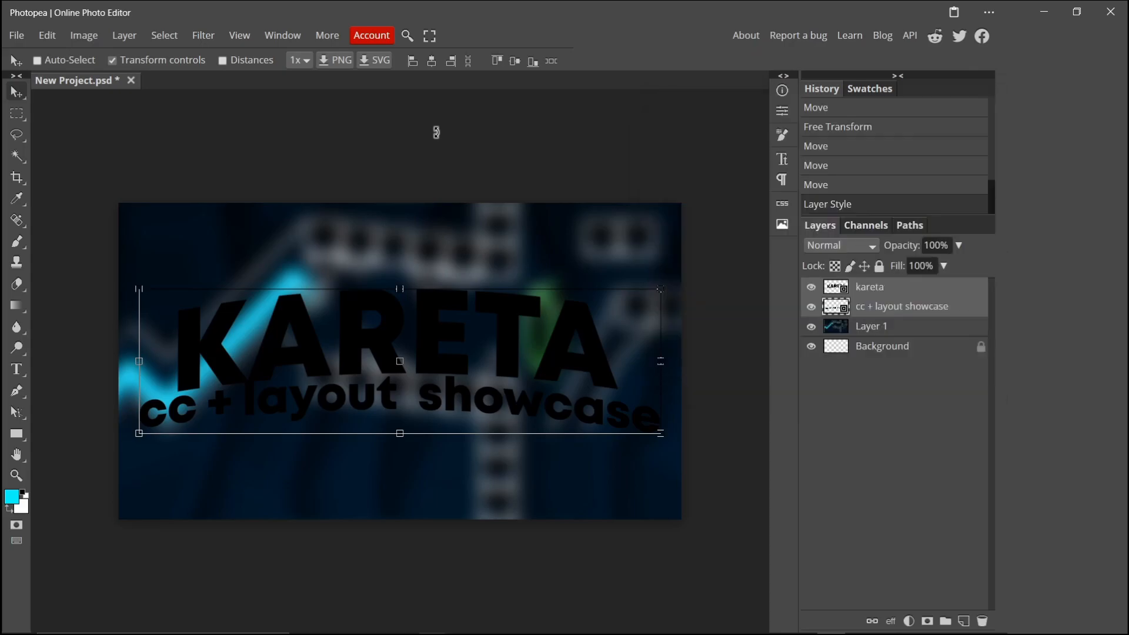
Select only the "kareta" layer and add a Gradient Overlay to it in its blending options.
right_click(929, 286)
click(975, 290)
right_click(975, 291)
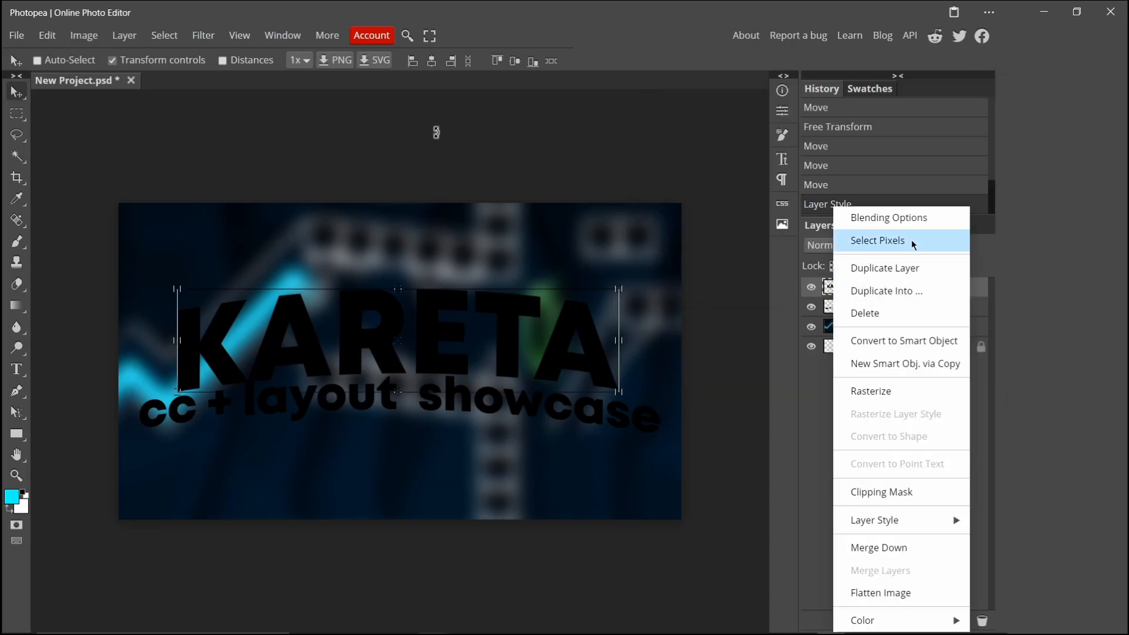
click(898, 222)
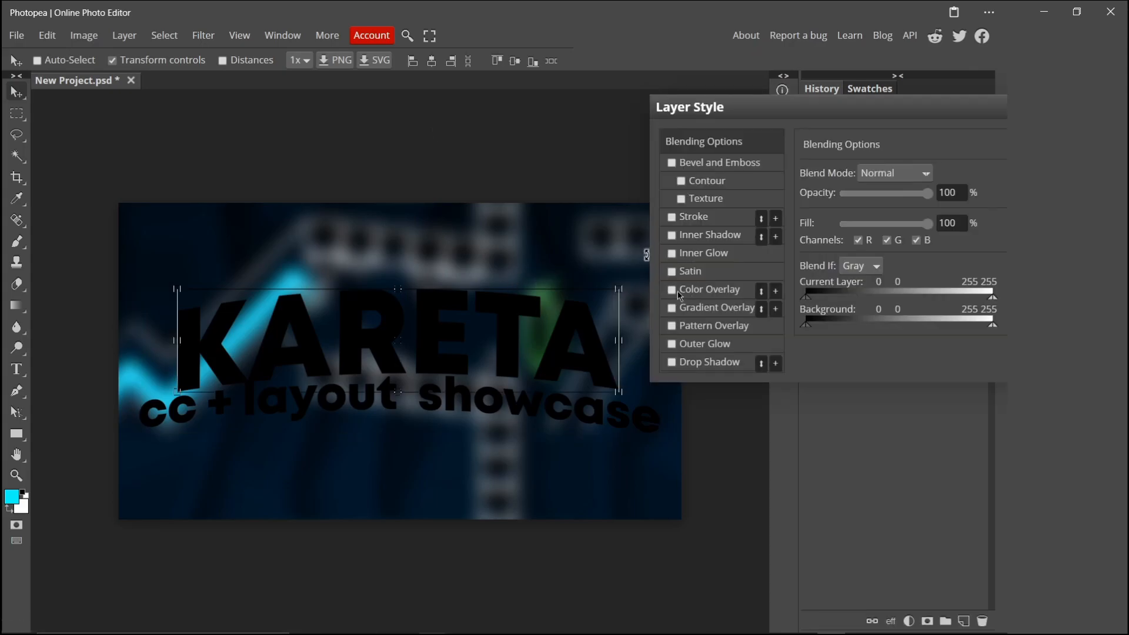
click(687, 309)
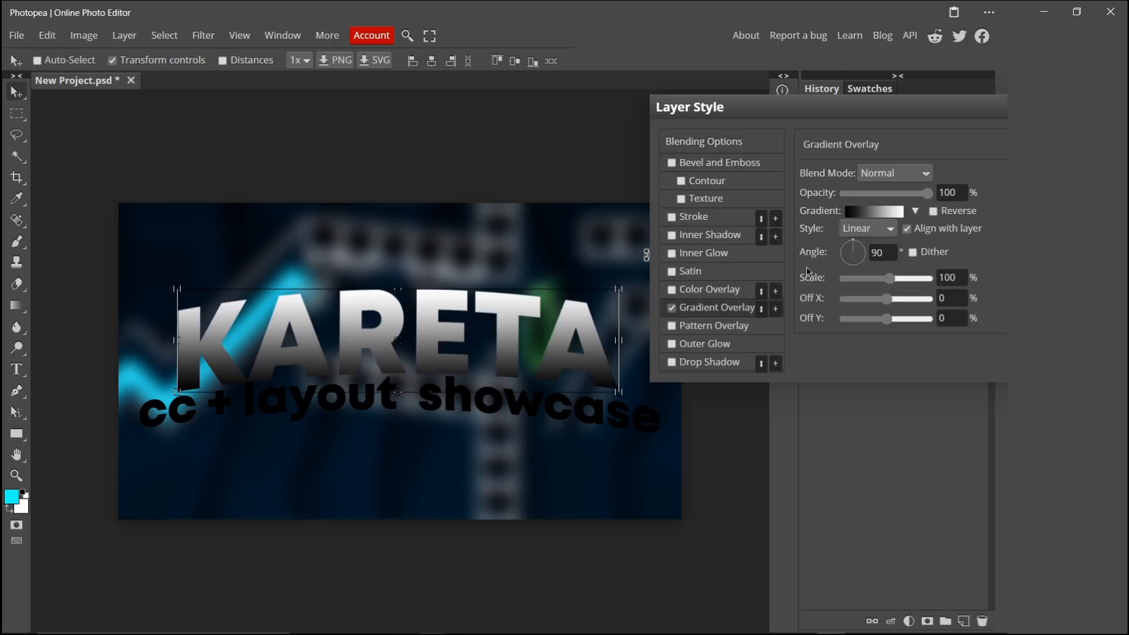
Edit the overlay's gradient and set its starting colour stop at 0% to a fully saturated bright blue.
click(876, 212)
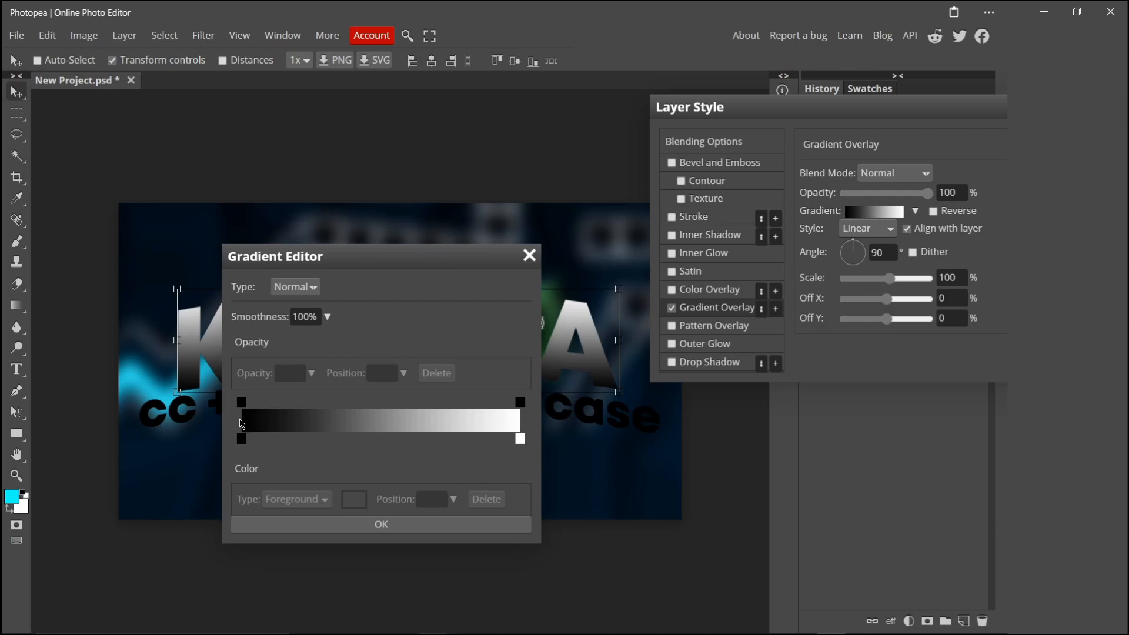
click(242, 448)
click(354, 500)
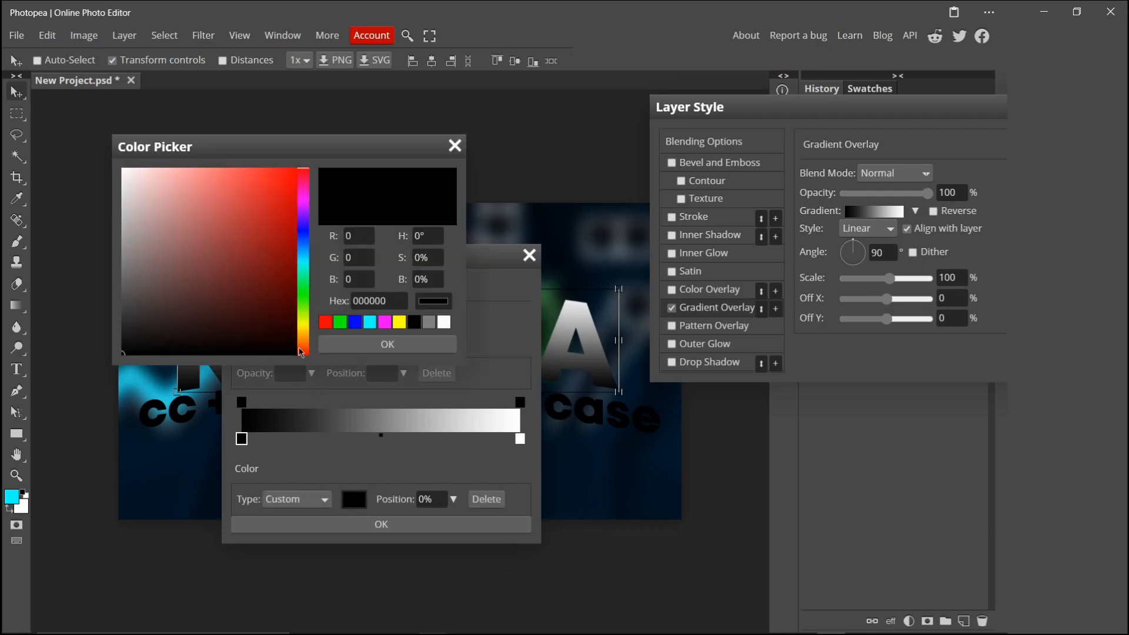
drag(308, 249, 309, 251)
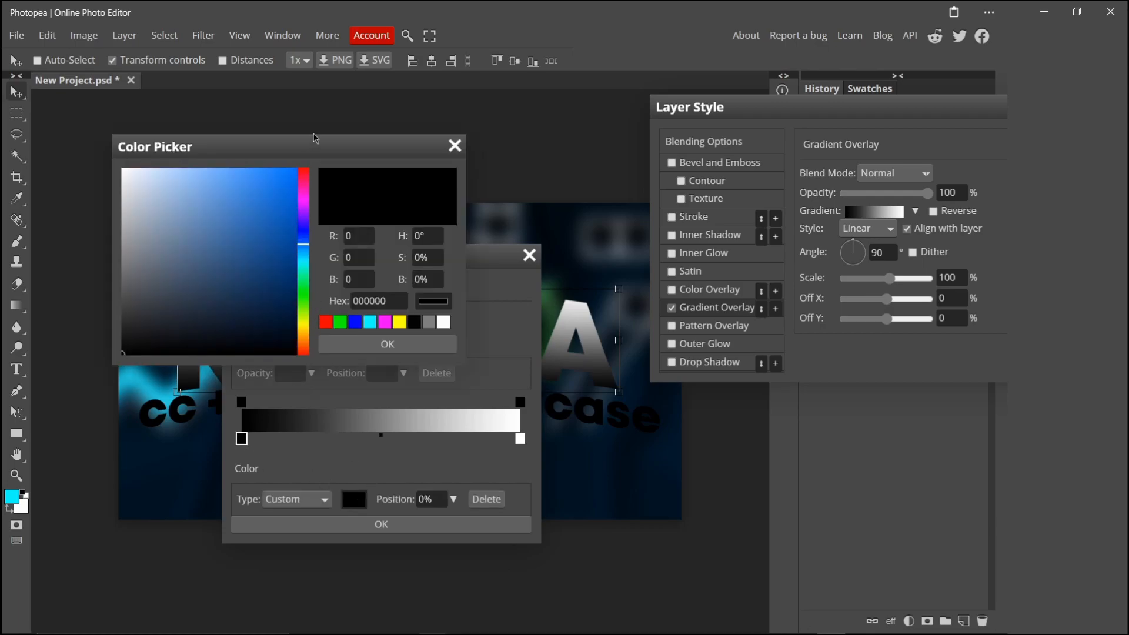
drag(294, 170, 338, 122)
click(358, 346)
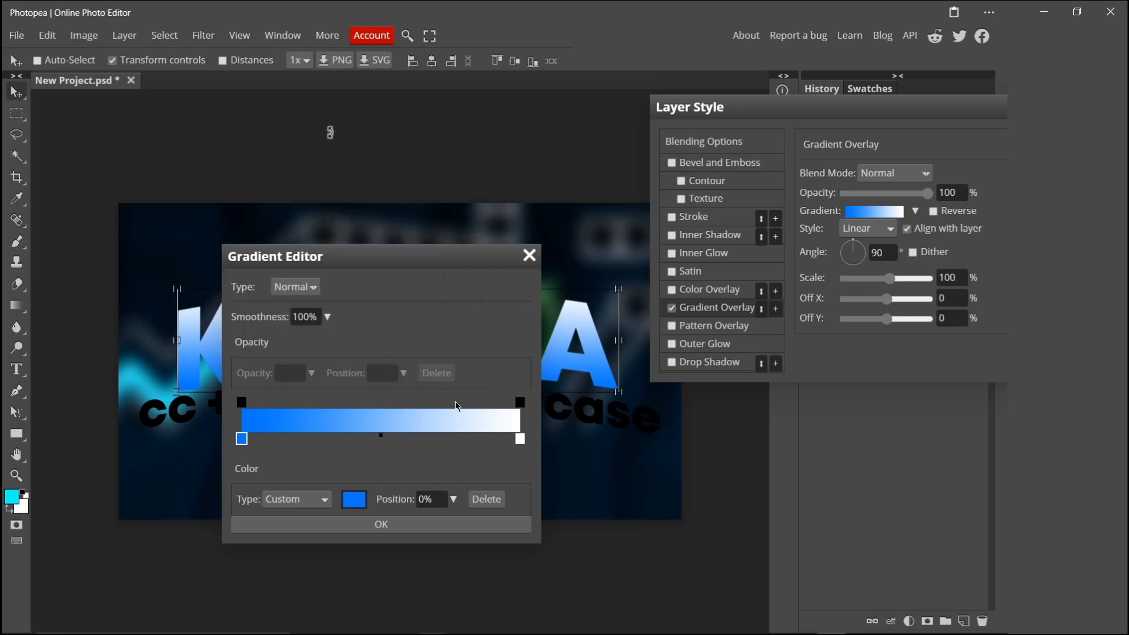
Set the gradient's end colour stop at 100% to a deeper blue, accept the gradient and reverse its direction.
click(520, 438)
click(354, 499)
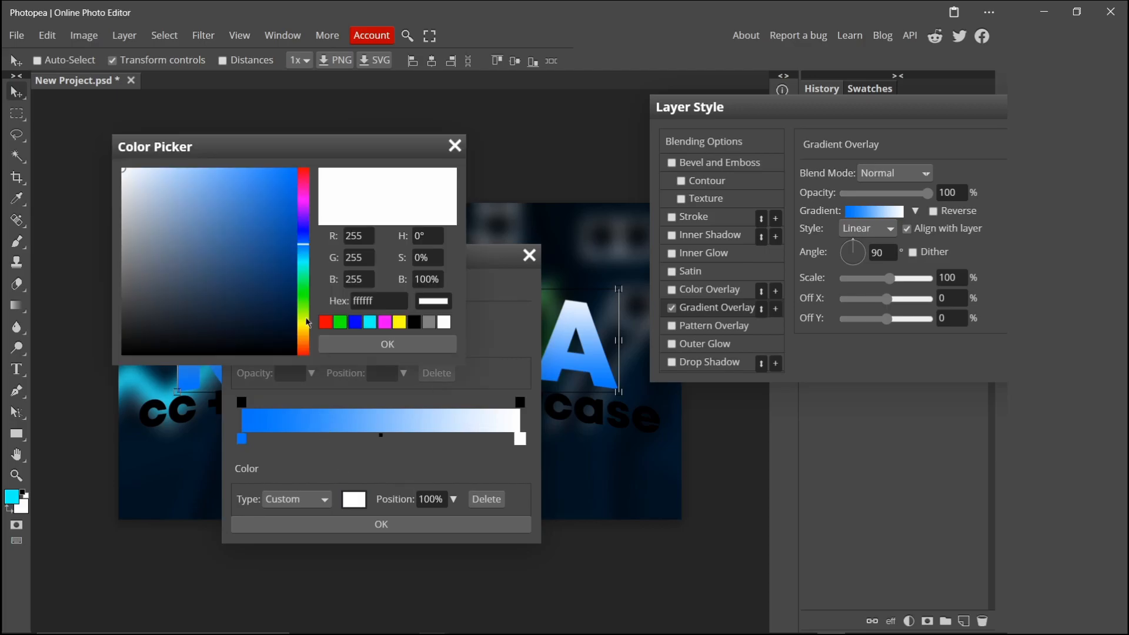
key(Return)
key(Return)
click(940, 213)
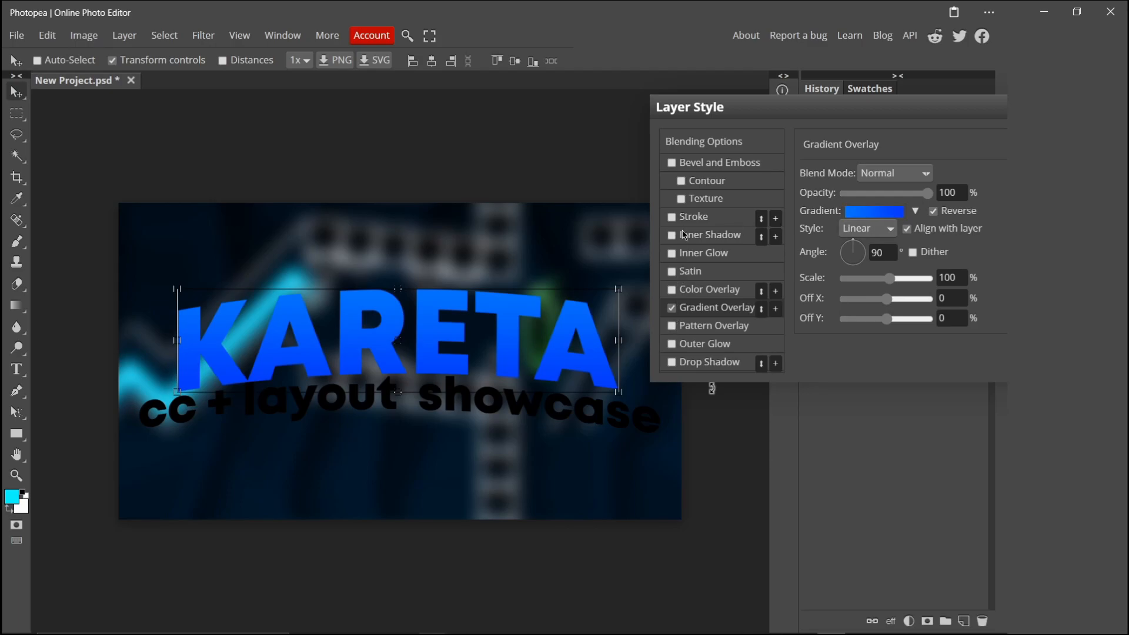
Add a black Inner Glow to the KARETA text with Normal blend mode, size 49 px and range 49%.
click(673, 254)
click(713, 253)
drag(857, 298, 855, 299)
click(892, 174)
click(880, 191)
click(812, 233)
drag(288, 318, 309, 364)
click(349, 353)
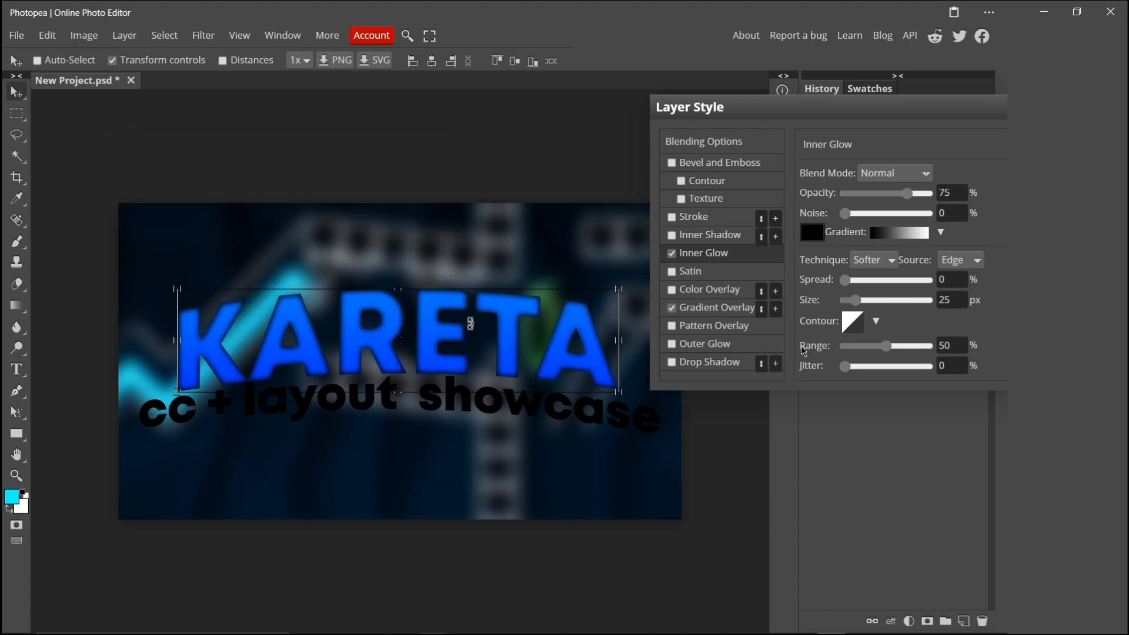
drag(856, 300, 868, 301)
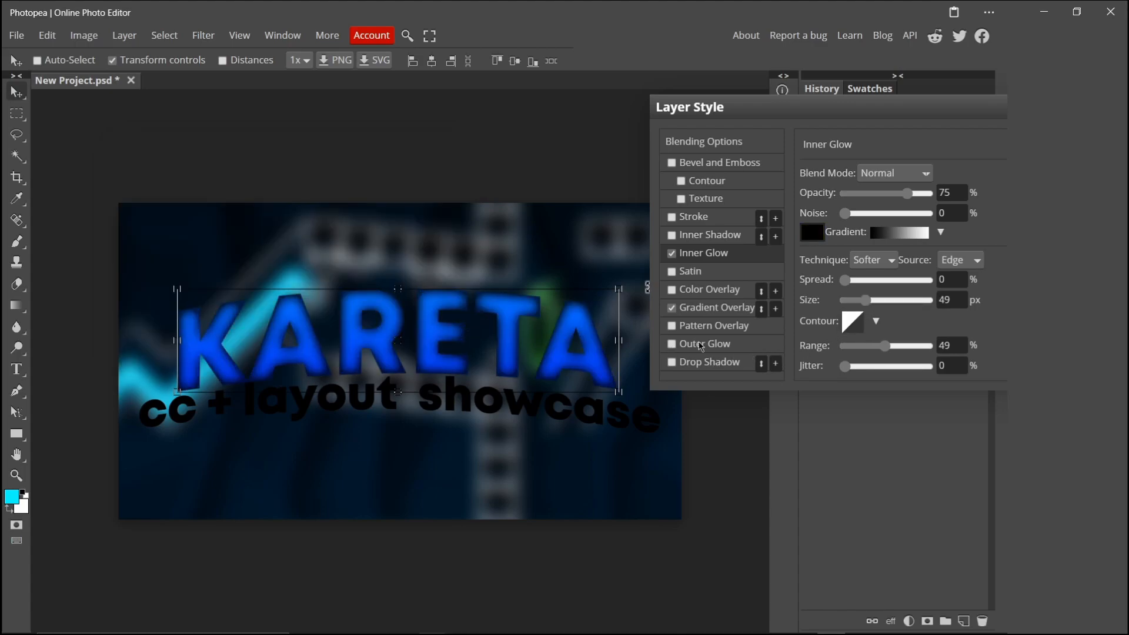
Add a black Outer Glow to the KARETA text with Normal blend mode and size 95 px, and apply the layer style.
click(672, 343)
click(870, 301)
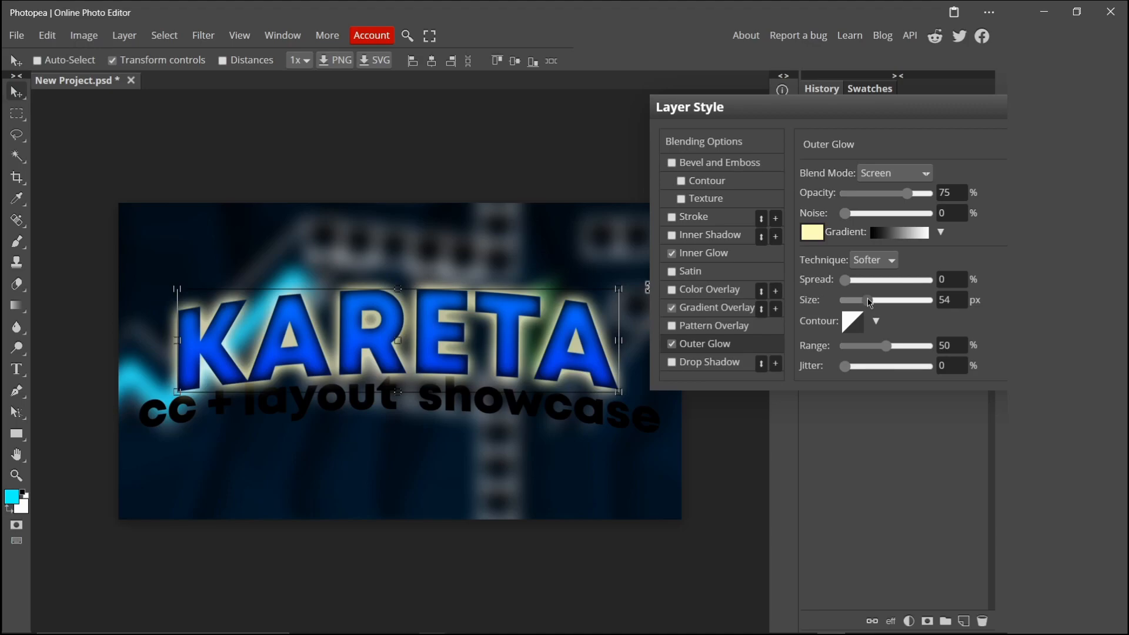
drag(870, 301, 887, 301)
click(911, 171)
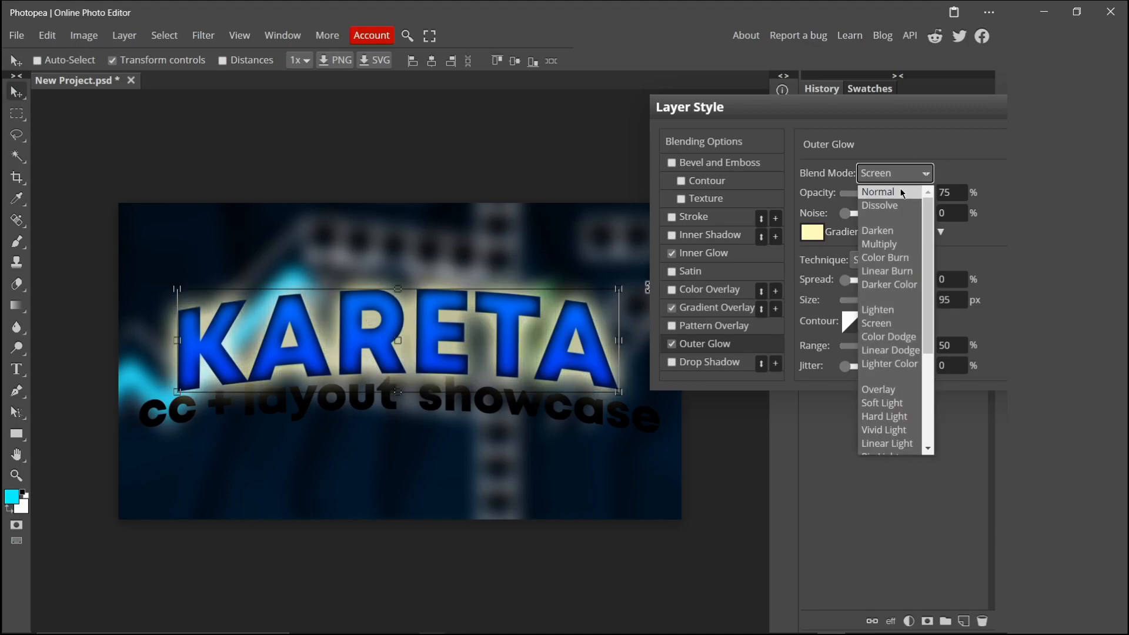
click(901, 192)
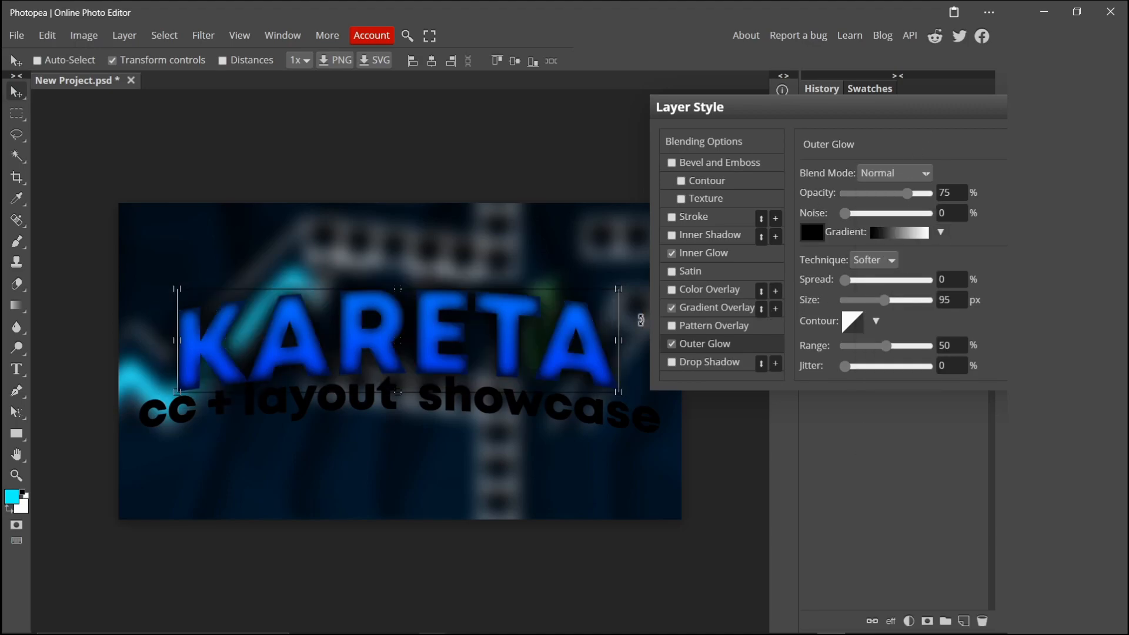
key(Return)
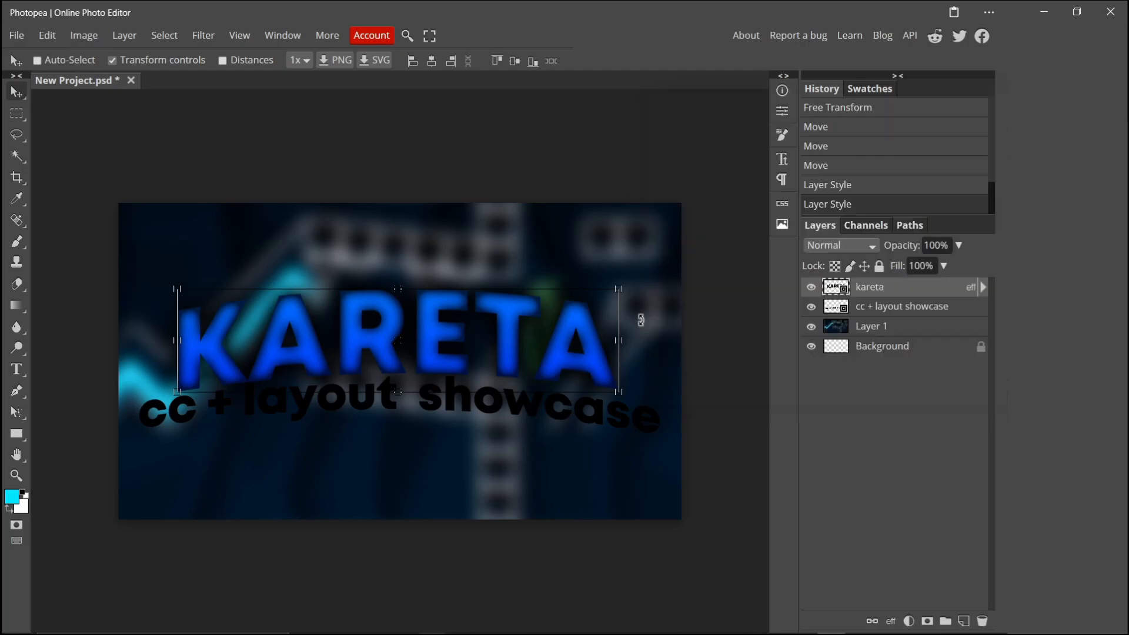
Apply a Hue/Saturation adjustment with its default values to the "cc + layout showcase" layer.
click(911, 308)
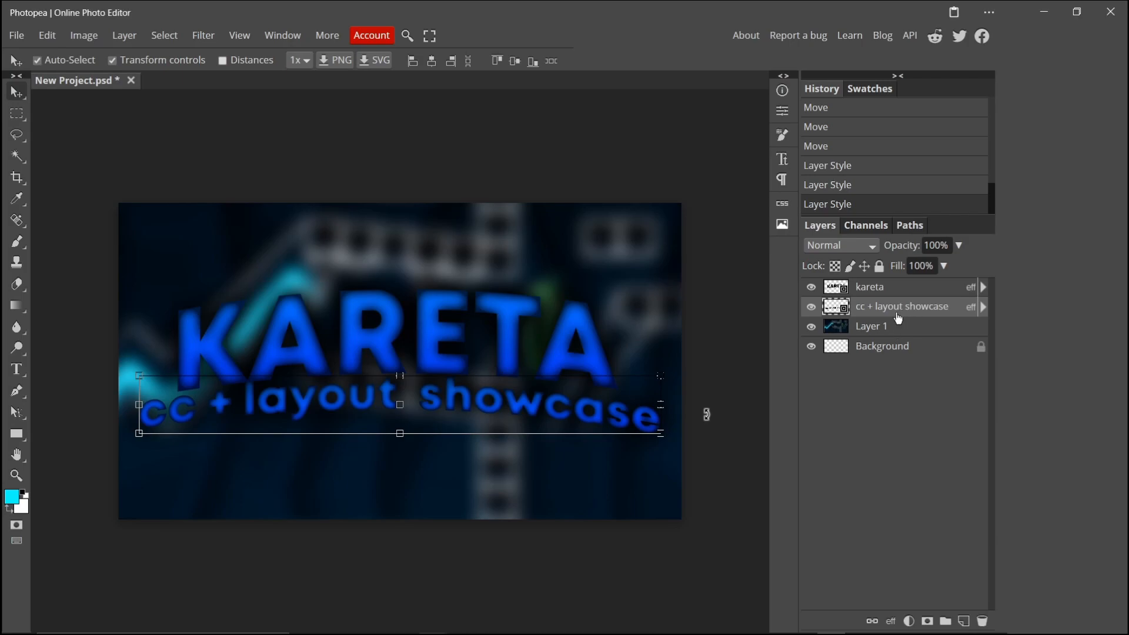
key(ctrl+u)
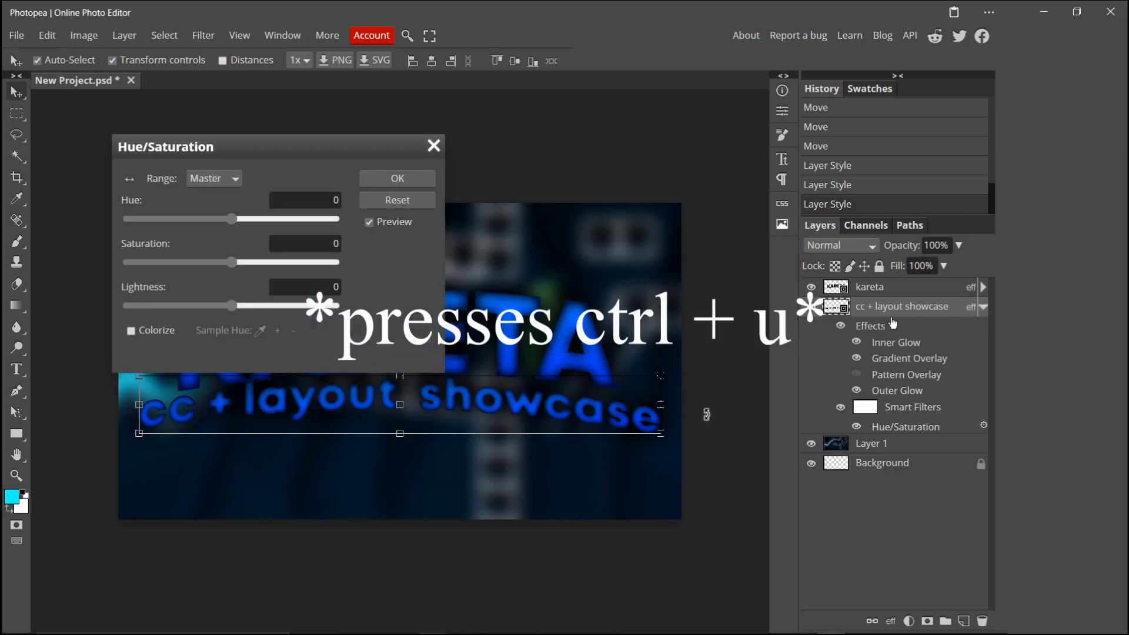
click(406, 183)
Duplicate the "cc + layout showcase" layer, set the copy's blend mode to Screen and turn off its Gradient Overlay.
key(ctrl+j)
right_click(934, 308)
click(881, 224)
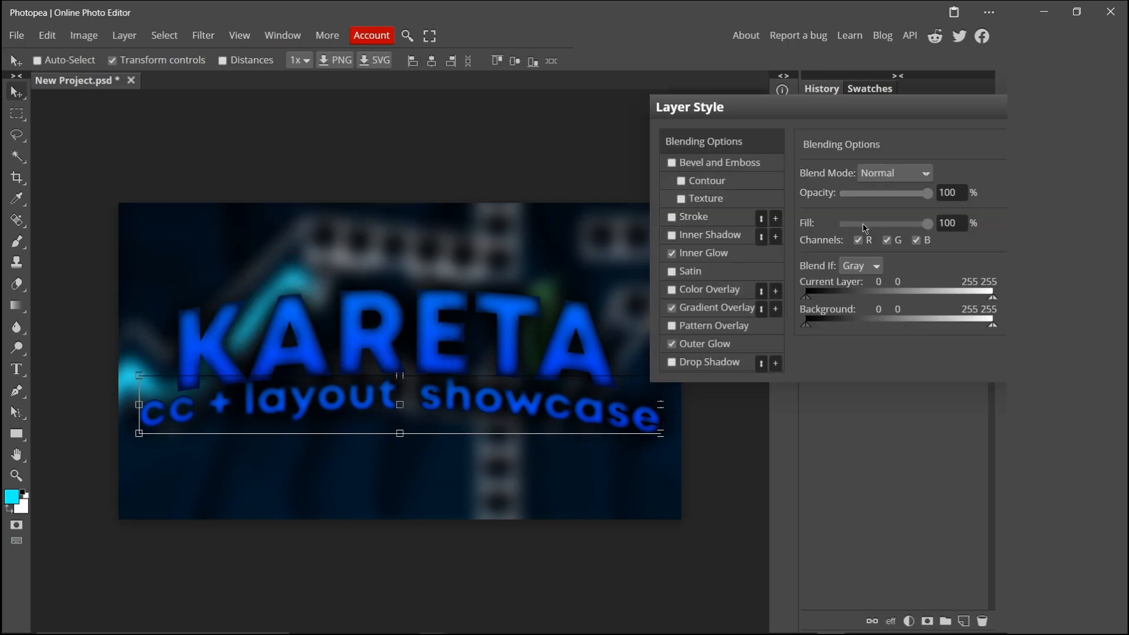
click(869, 172)
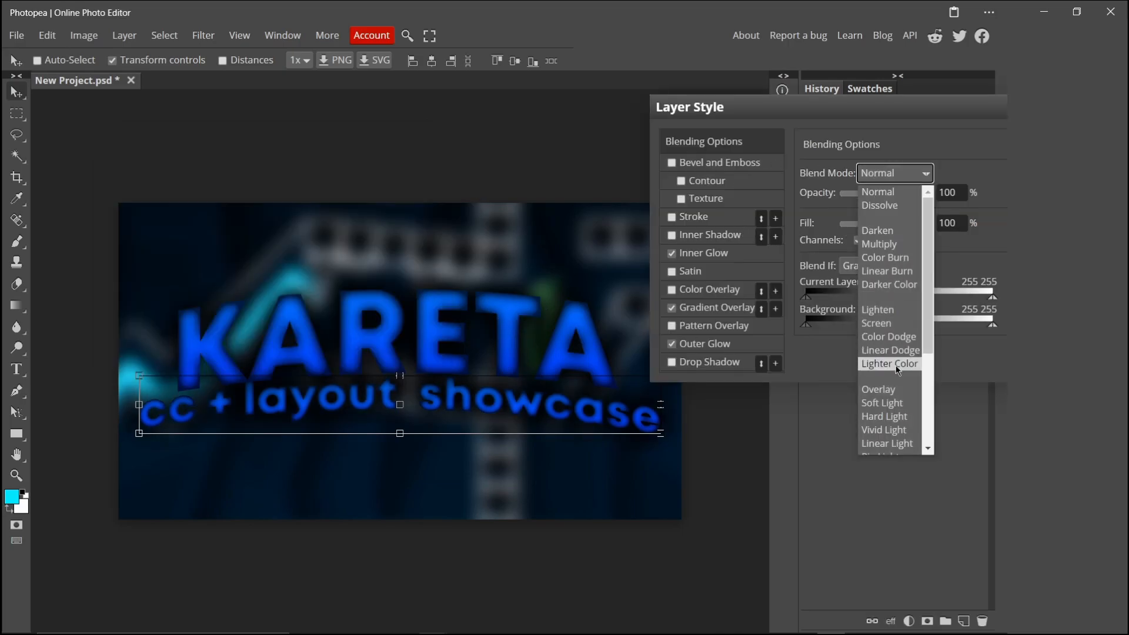
click(852, 346)
click(672, 308)
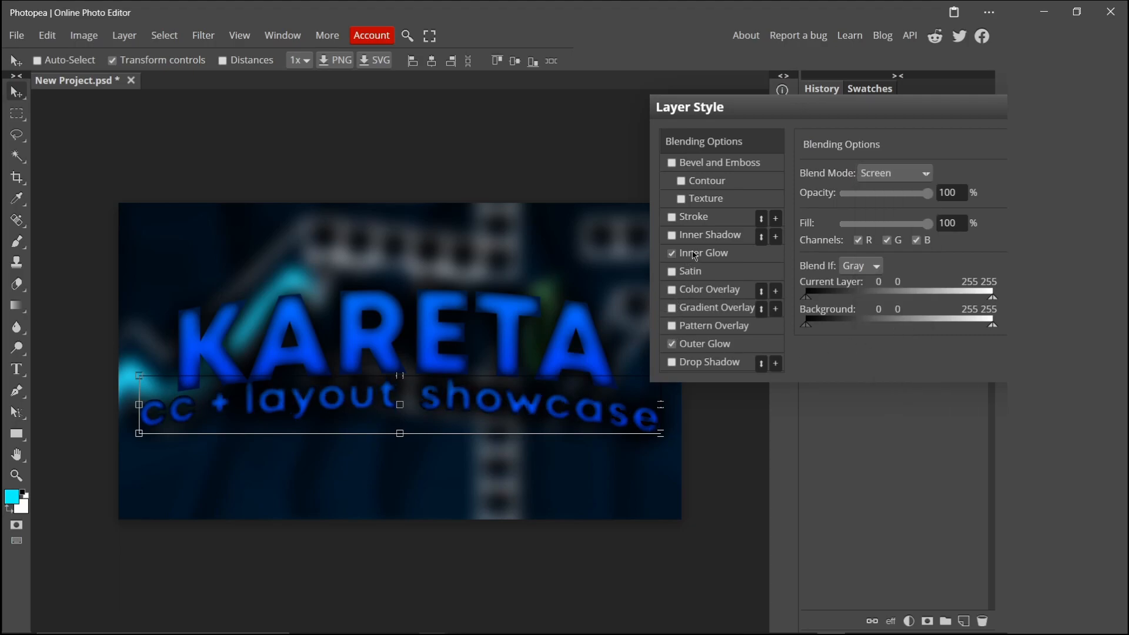
Change the subtitle copy's Inner Glow colour to white (ffffff) and its size to 5 px.
click(695, 344)
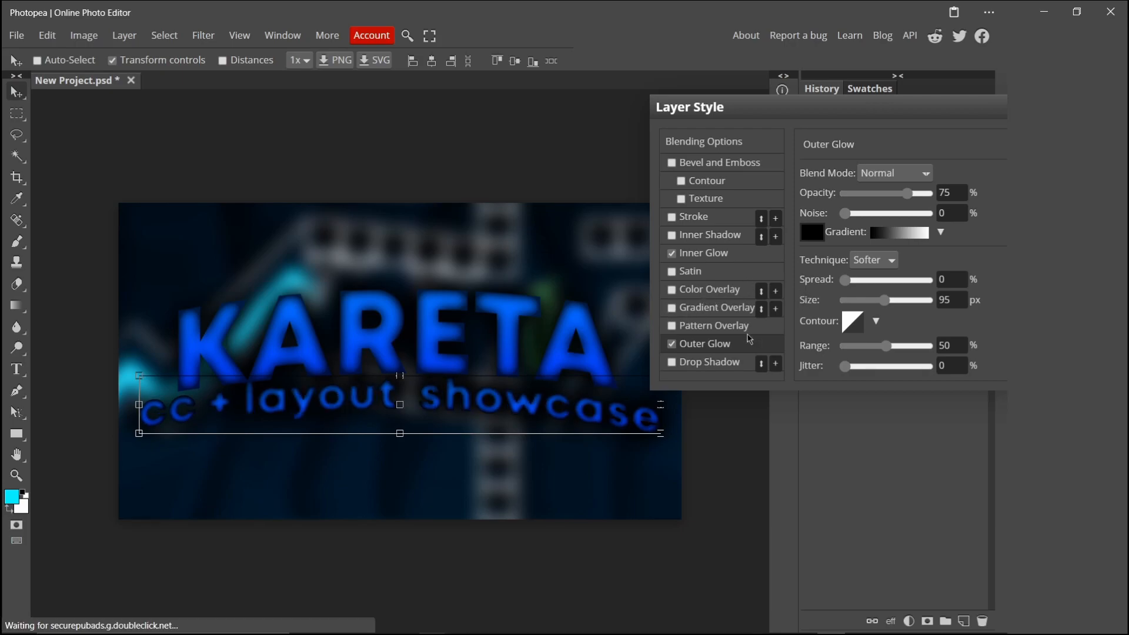
click(720, 256)
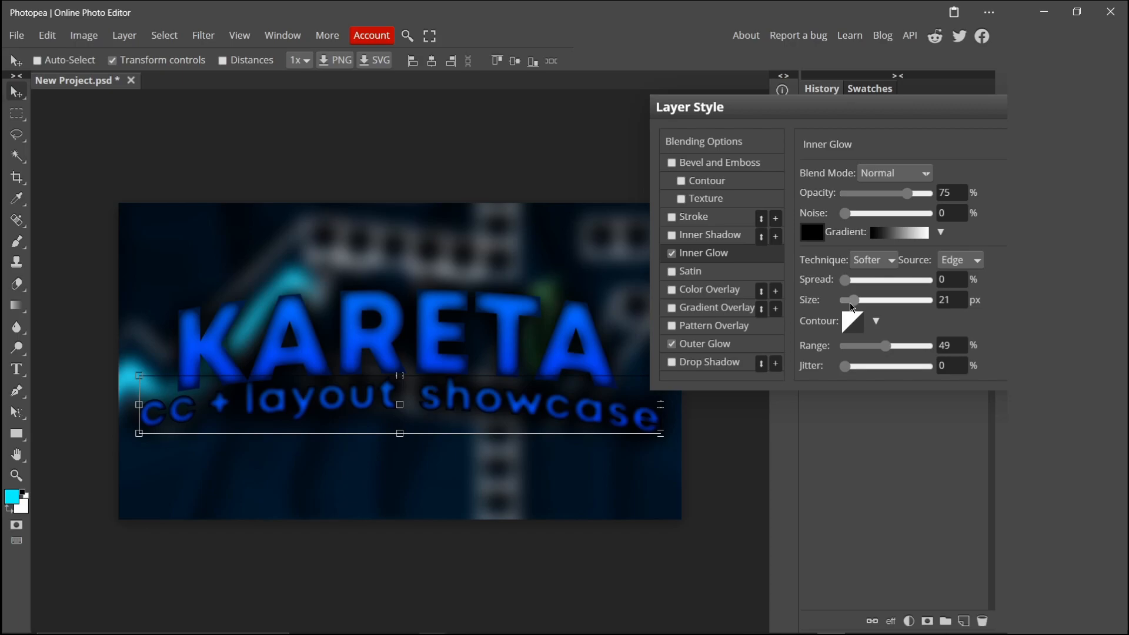
click(812, 233)
mouse_move(256, 222)
mouse_down()
mouse_move(154, 241)
mouse_move(91, 115)
mouse_up()
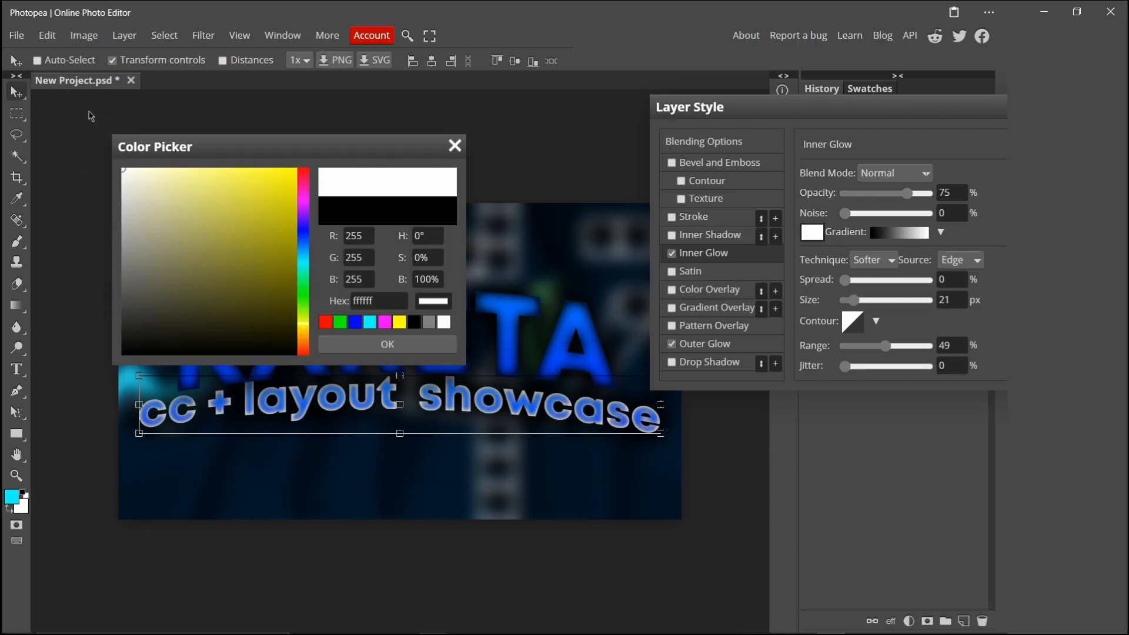
click(341, 347)
drag(849, 297, 848, 299)
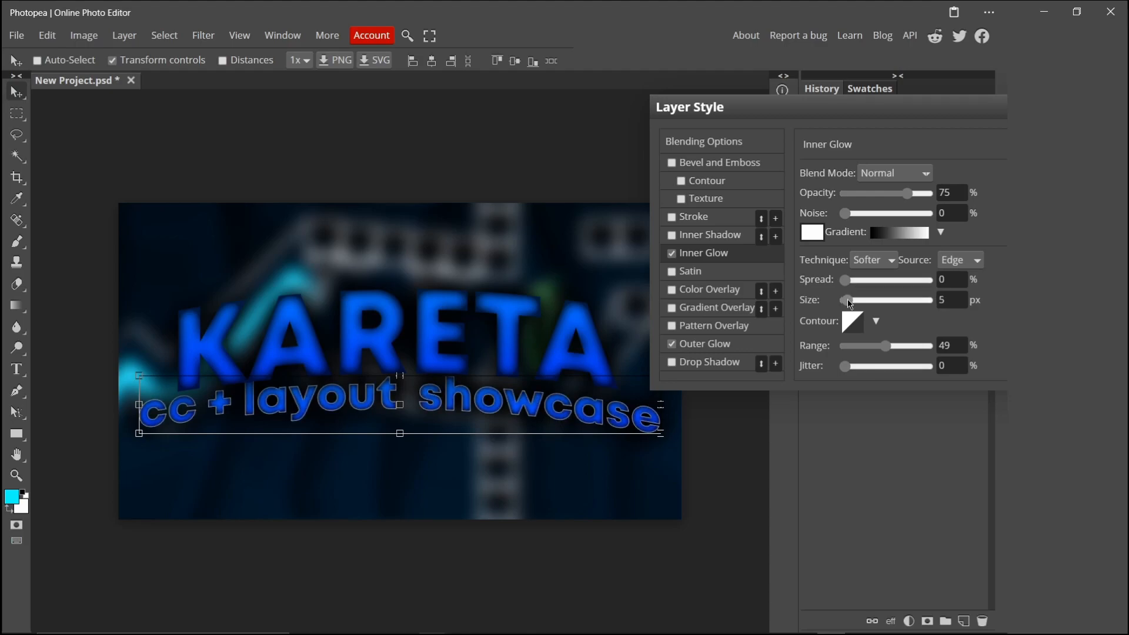
Set the subtitle copy's Outer Glow to white with a size of 5 px, and apply the layer style.
click(698, 352)
click(944, 300)
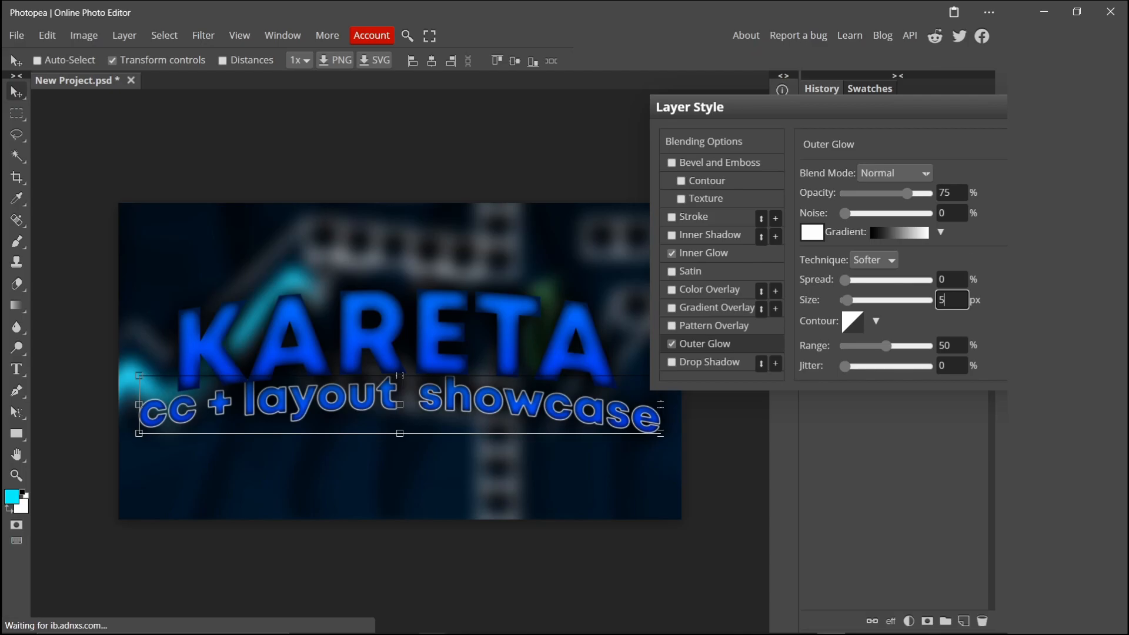
key(Return)
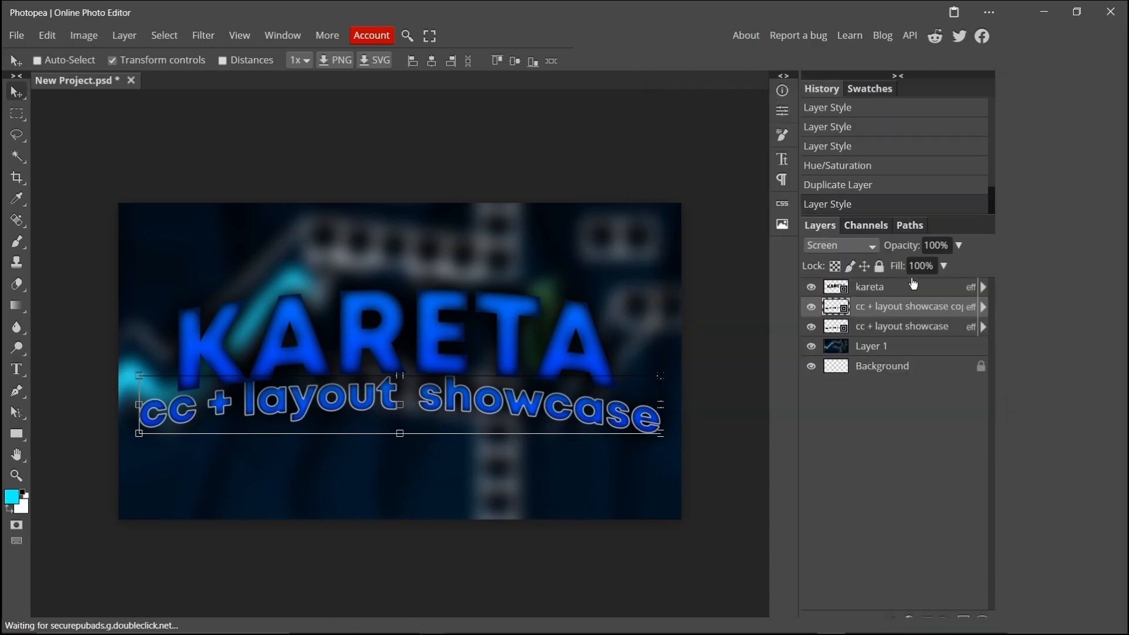
Duplicate the "kareta" layer and give the copy the subtitle copy's Screen blend mode and thin white glow outline.
right_click(916, 285)
click(856, 207)
right_click(886, 285)
click(928, 288)
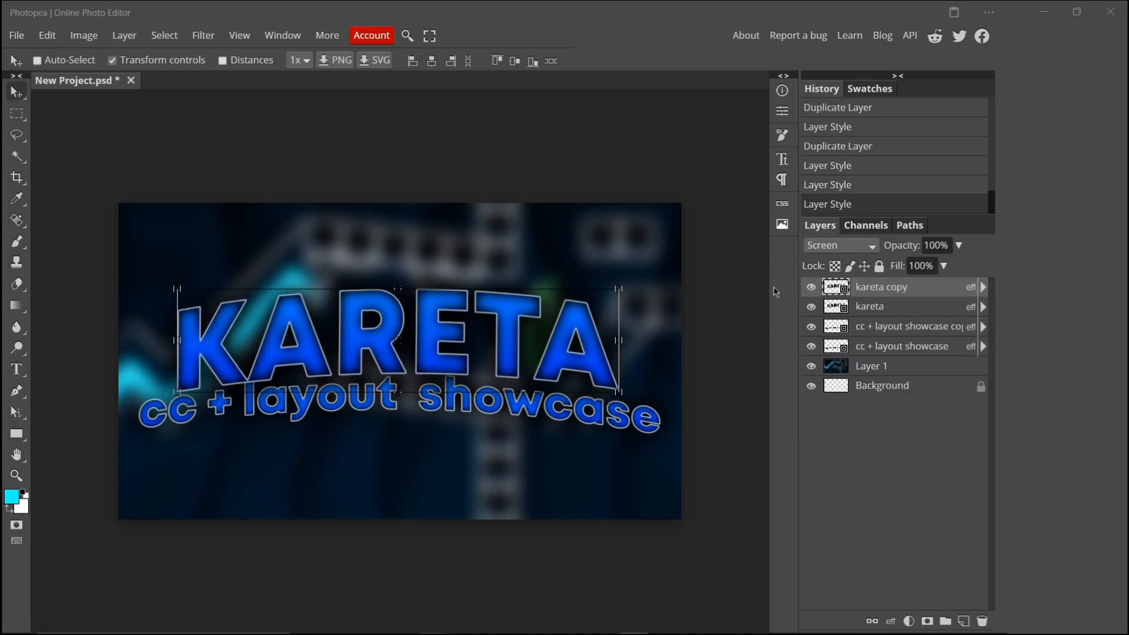
Rotate the "cc + layout showcase" layer and its copy together by about -1.2°.
click(898, 330)
shift+click(889, 348)
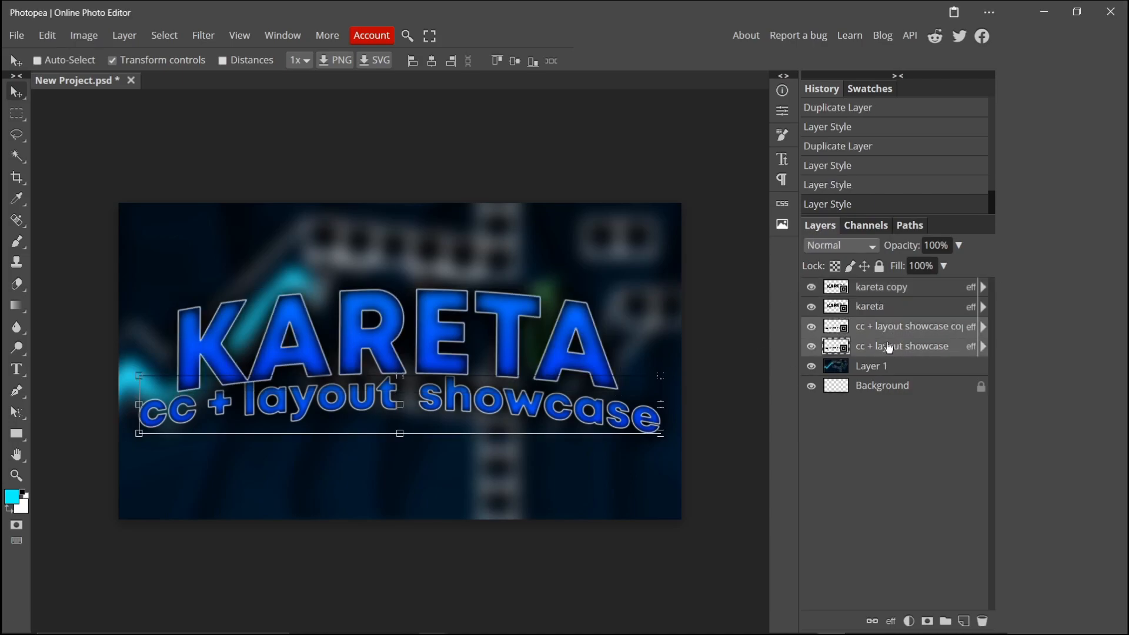
drag(667, 396, 670, 390)
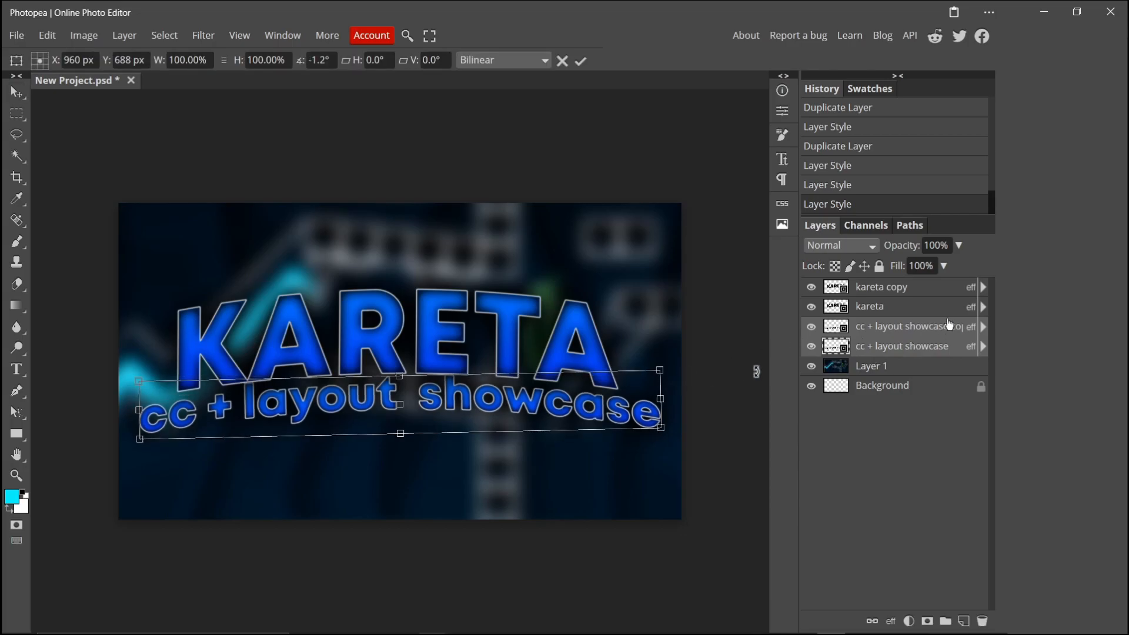
click(941, 303)
Scale "kareta copy" and the subtitle copy together to about 103.77% and centre them at X 960 px, Y 540 px.
click(891, 296)
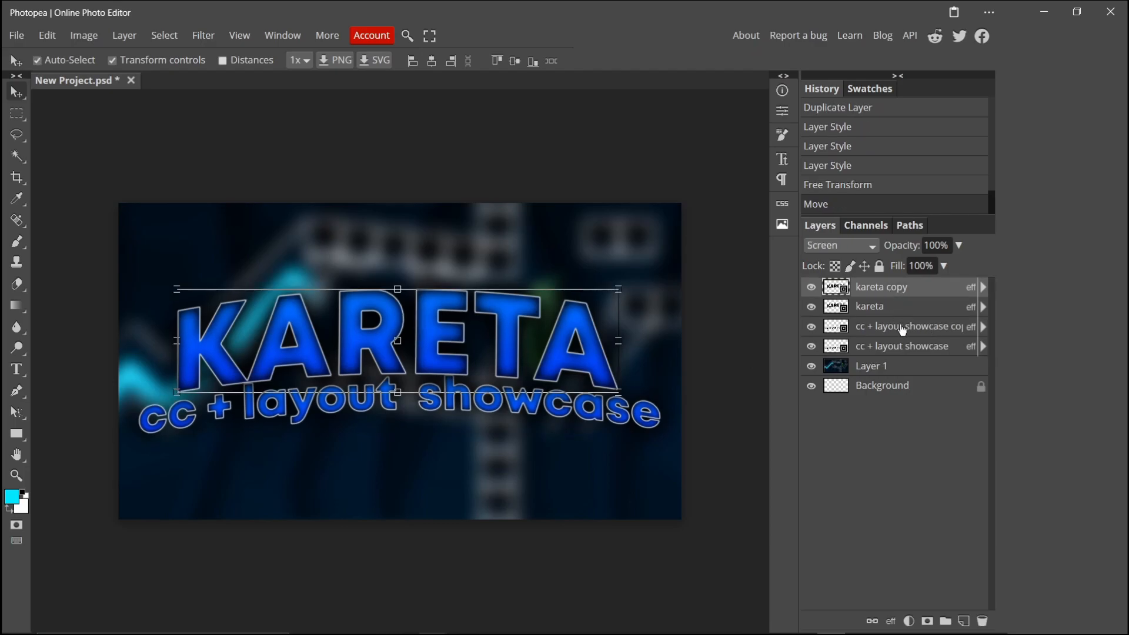
ctrl+click(898, 328)
drag(663, 437, 673, 437)
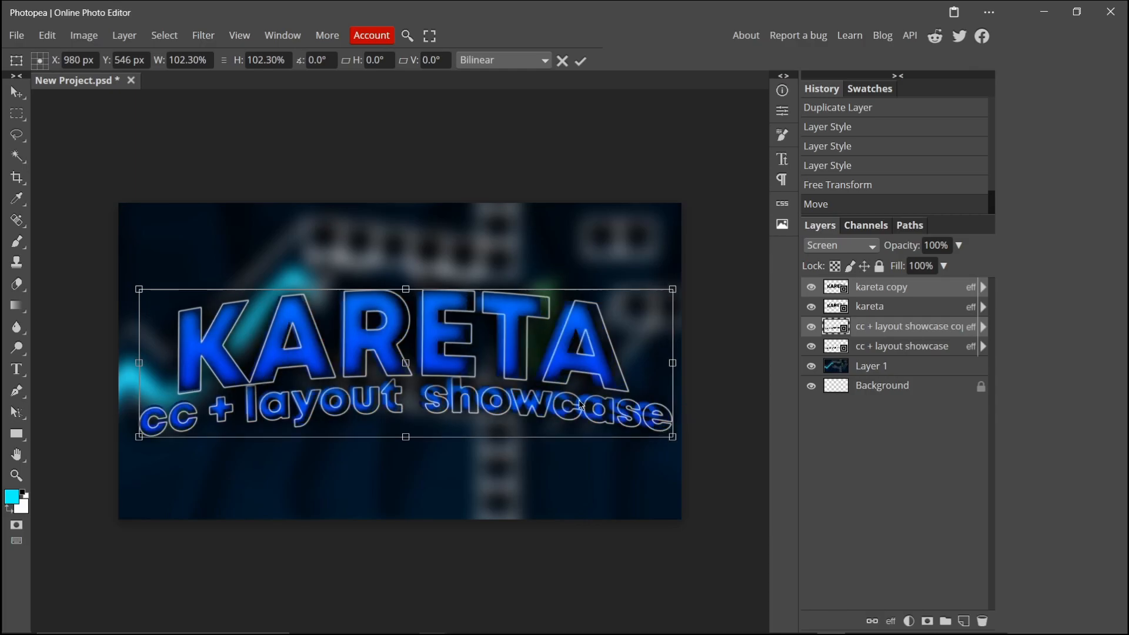
mouse_move(571, 398)
mouse_down()
mouse_move(580, 400)
mouse_move(574, 391)
mouse_up()
drag(637, 370, 638, 369)
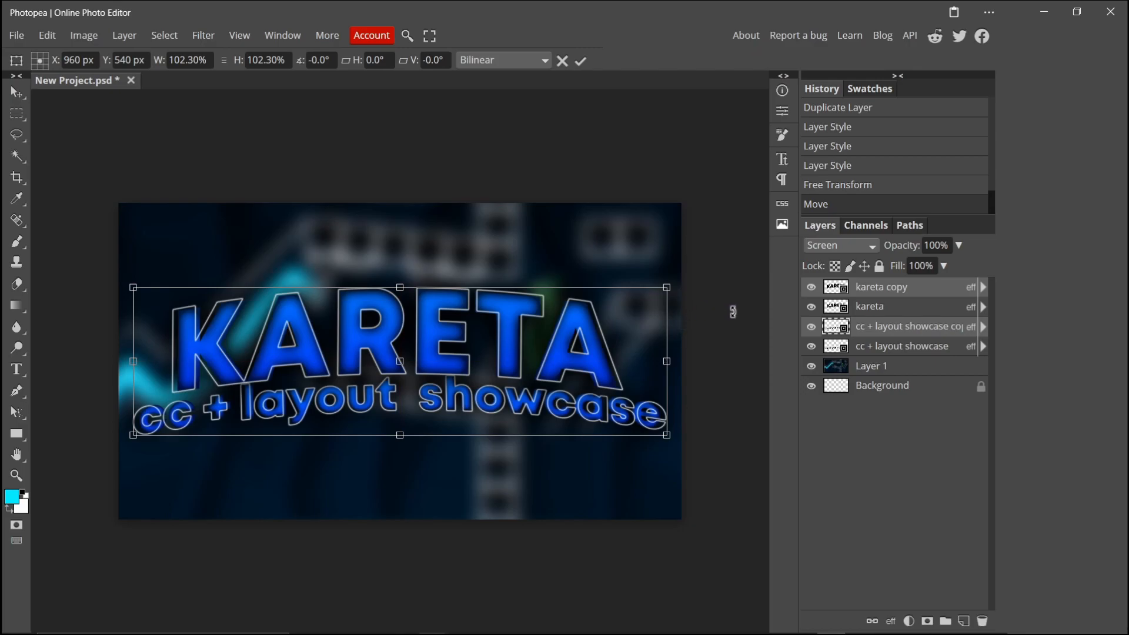
drag(668, 434, 679, 442)
drag(578, 391, 577, 389)
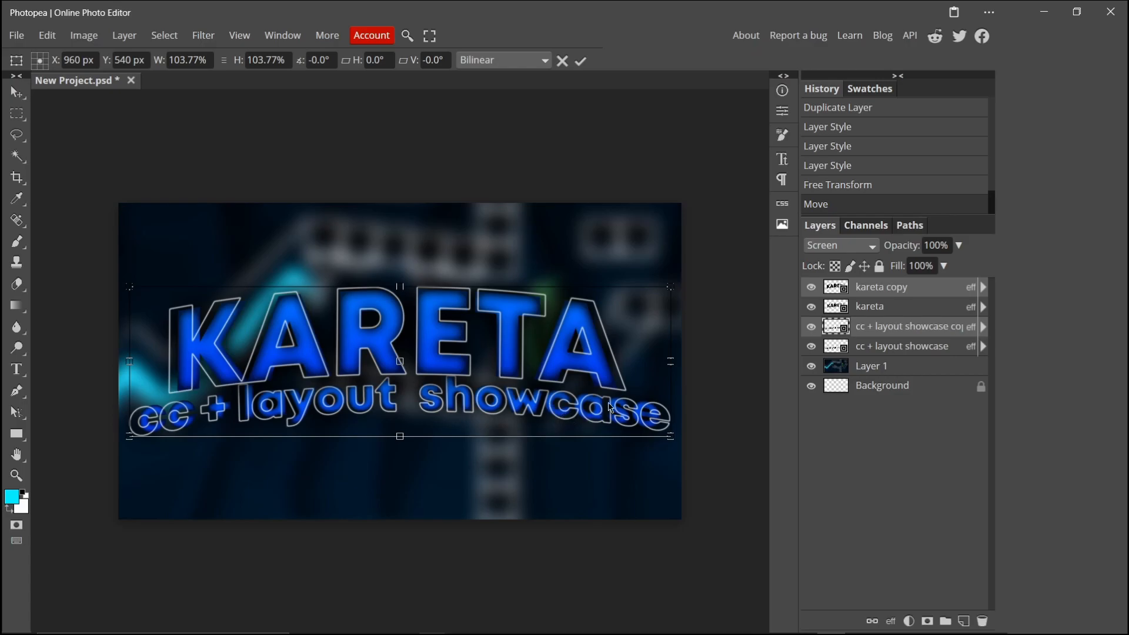
key(Return)
Duplicate both enlarged outline layers and set the new subtitle copy's Outer Glow colour to grey (a3a3a3).
key(ctrl+j)
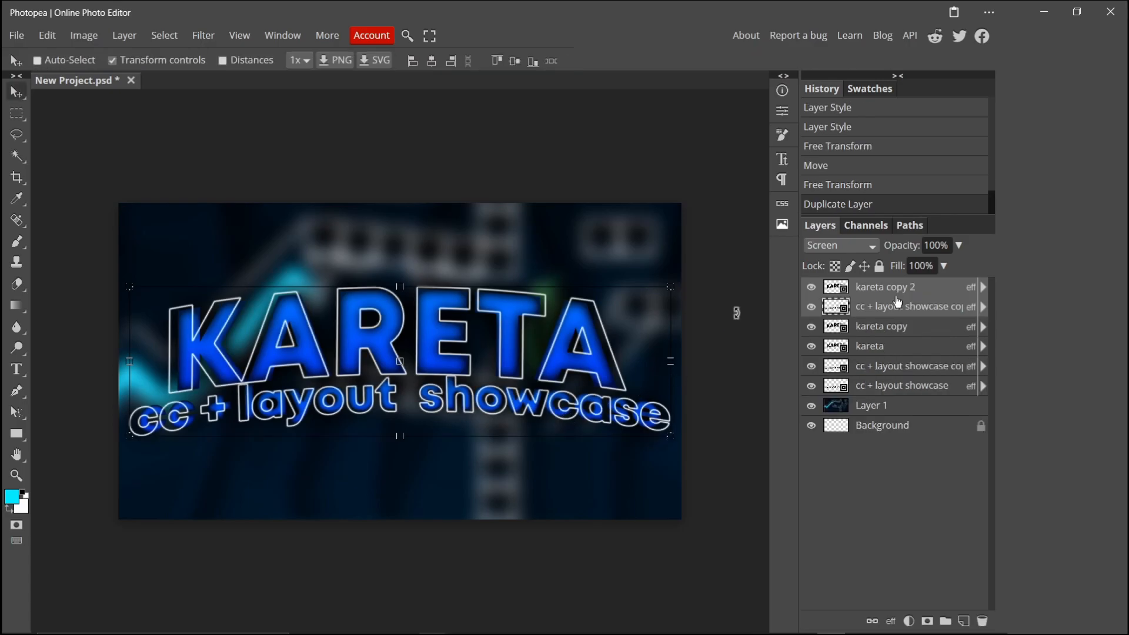
click(909, 307)
right_click(909, 307)
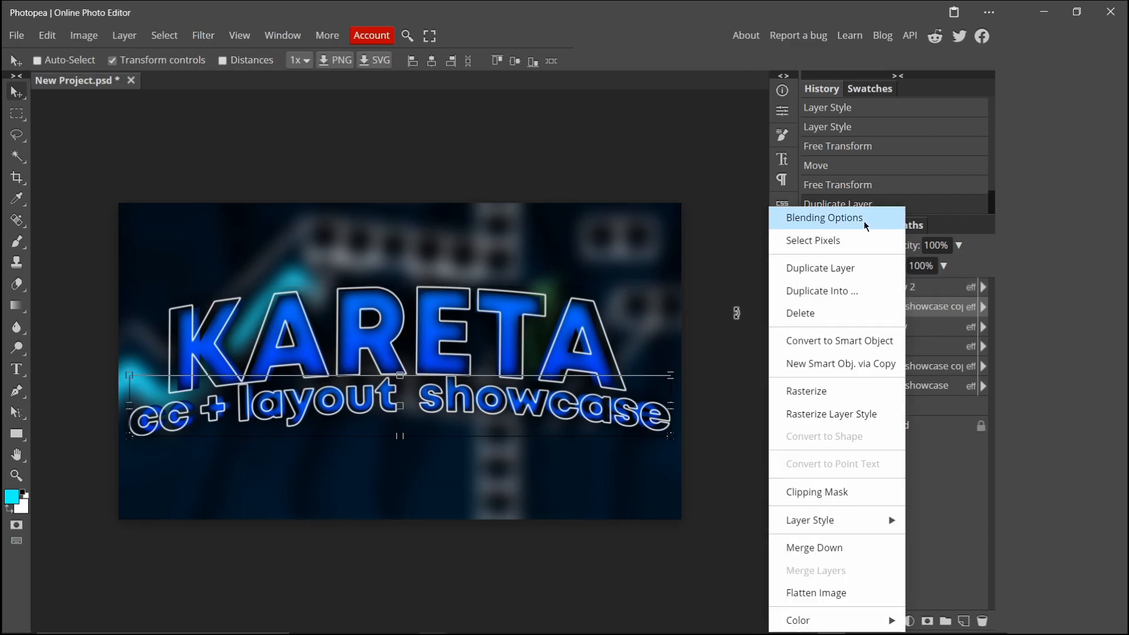
click(863, 221)
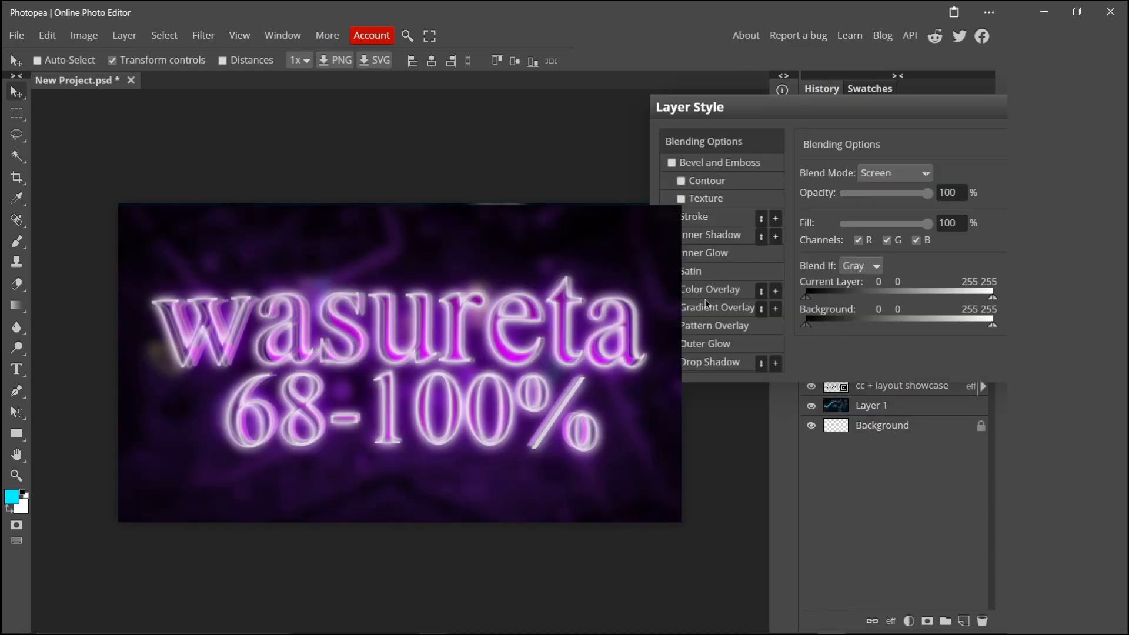
click(735, 253)
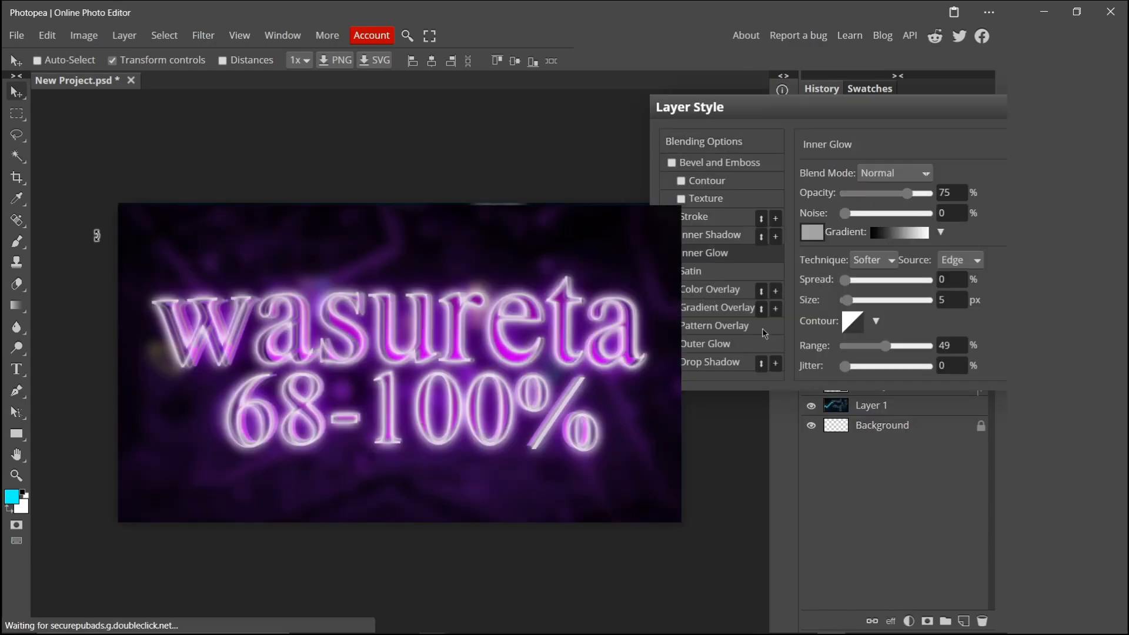
click(708, 345)
click(813, 232)
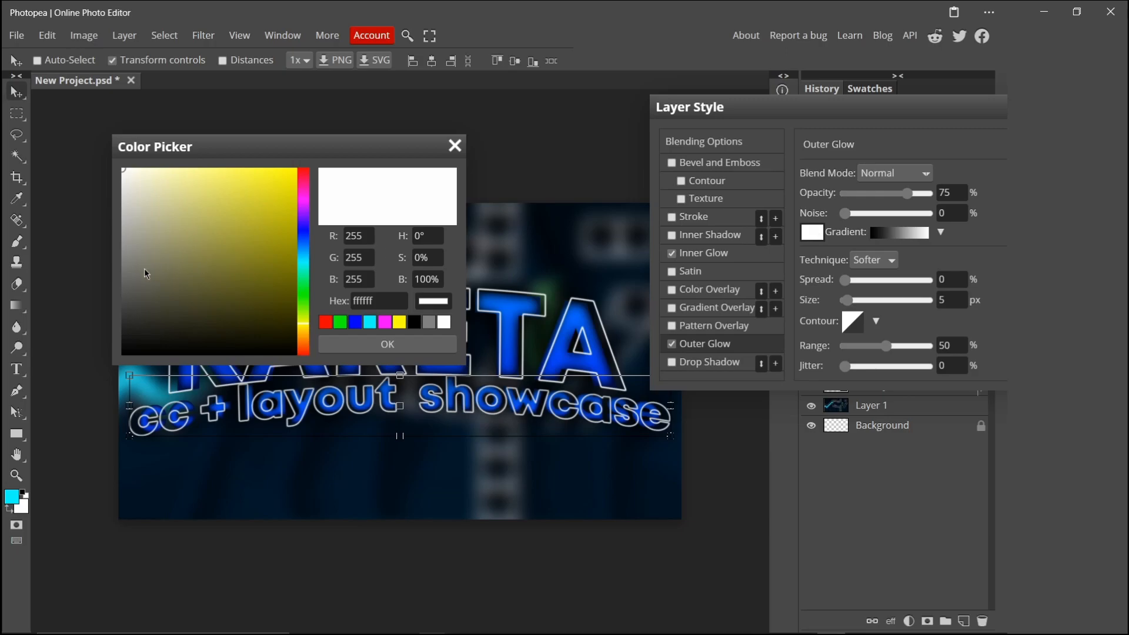
double_click(379, 300)
text(a3a3a3)
click(387, 344)
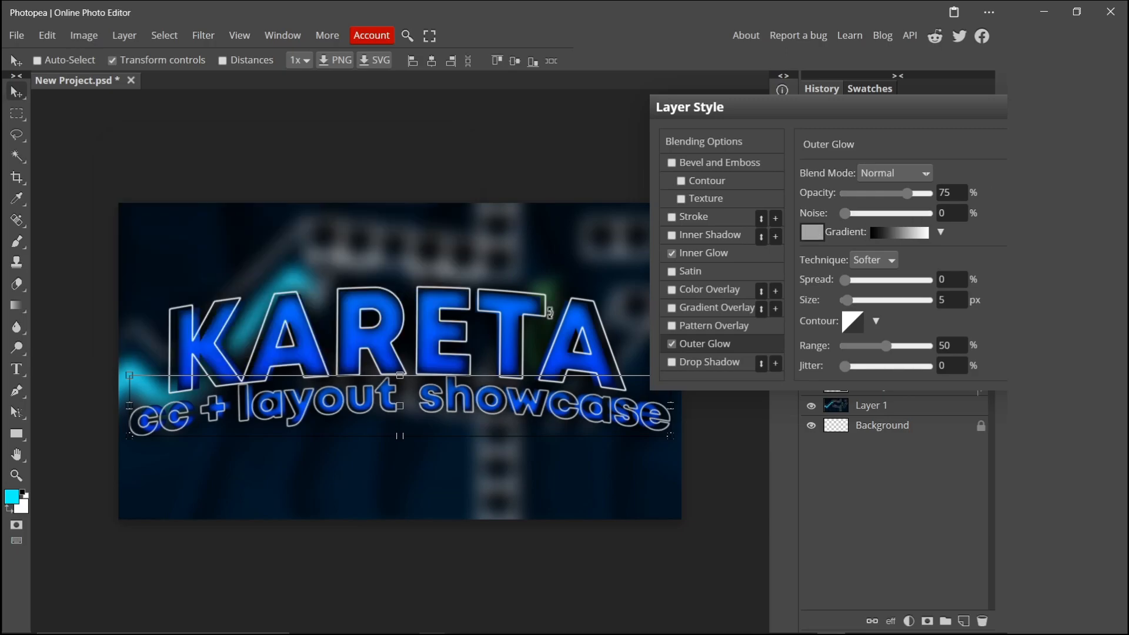
key(Return)
Set the "kareta copy 2" layer's Outer Glow colour to grey (a5a5a5).
right_click(908, 280)
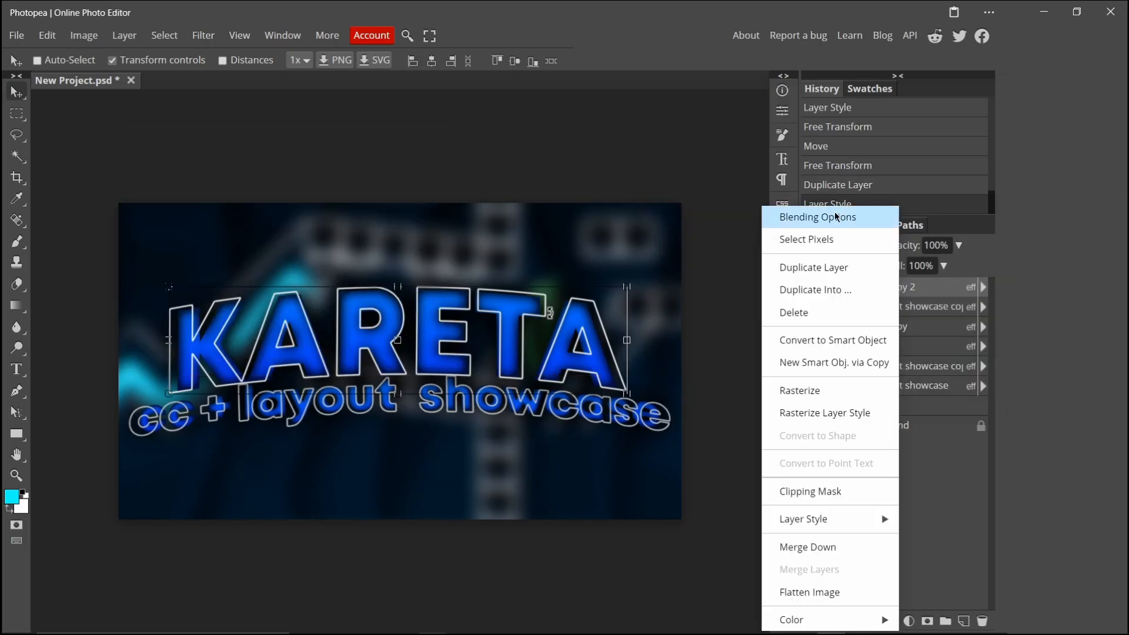
click(776, 217)
click(707, 344)
click(812, 234)
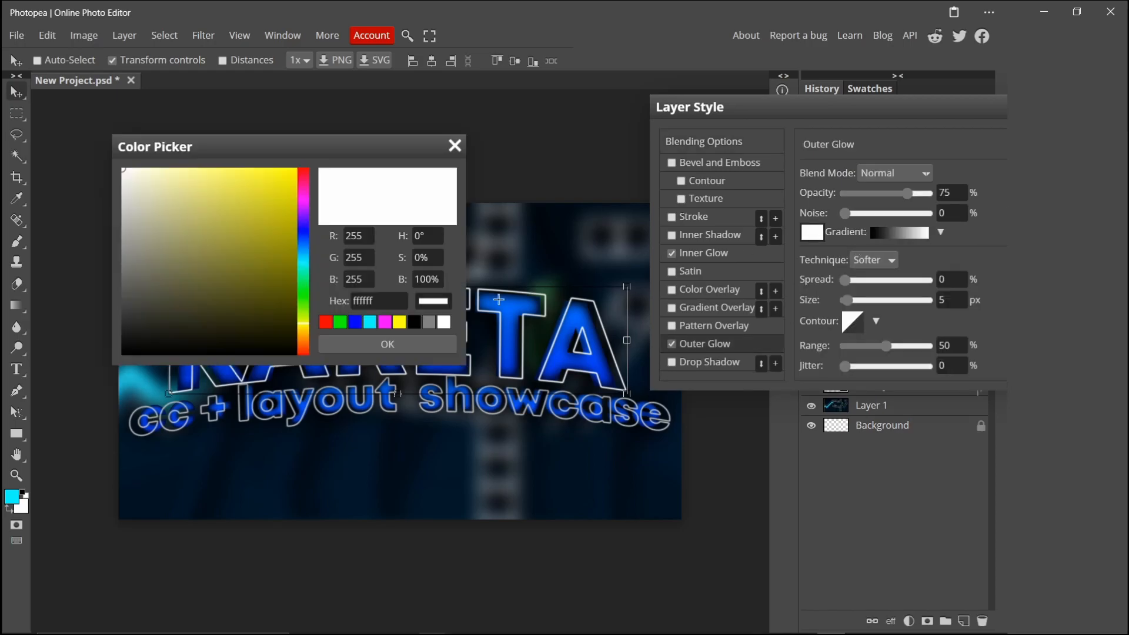
double_click(374, 301)
text(a5a5a5)
click(388, 344)
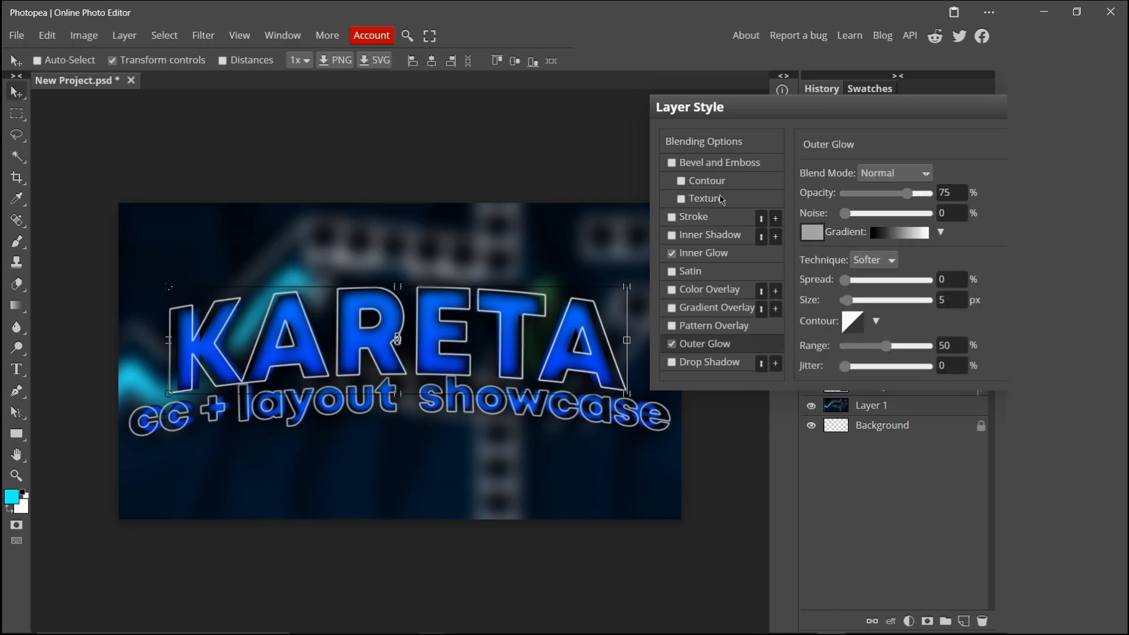
Set the Inner Glow colour of "kareta copy 2" to a5a5a5 and apply the layer style.
click(703, 259)
click(811, 233)
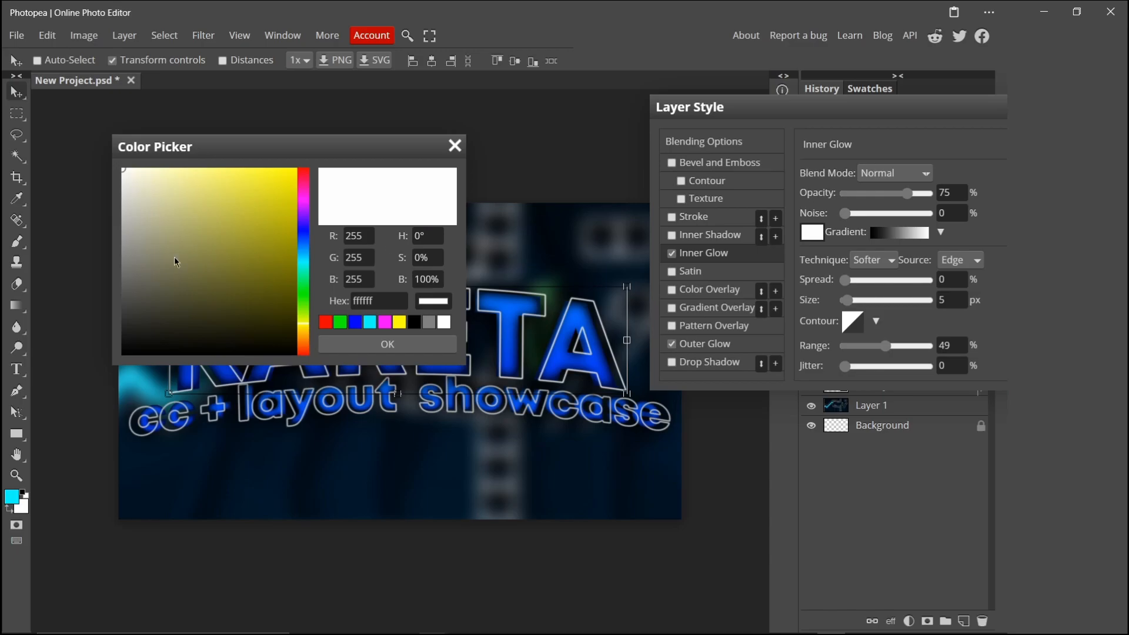
double_click(377, 301)
text(a5a5a5)
click(387, 344)
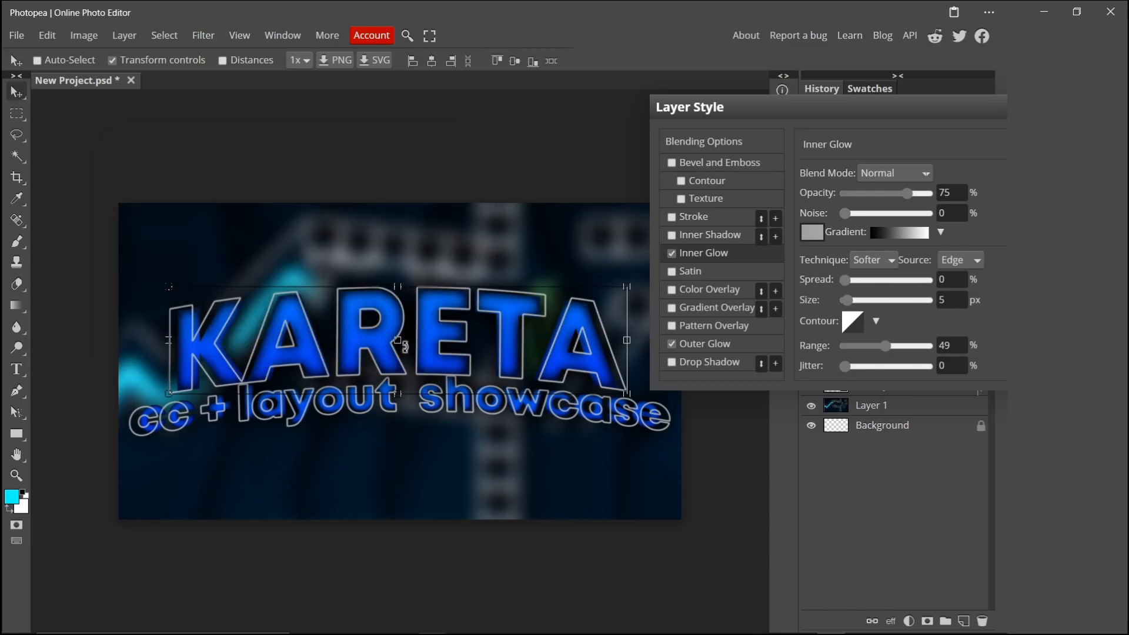
key(Return)
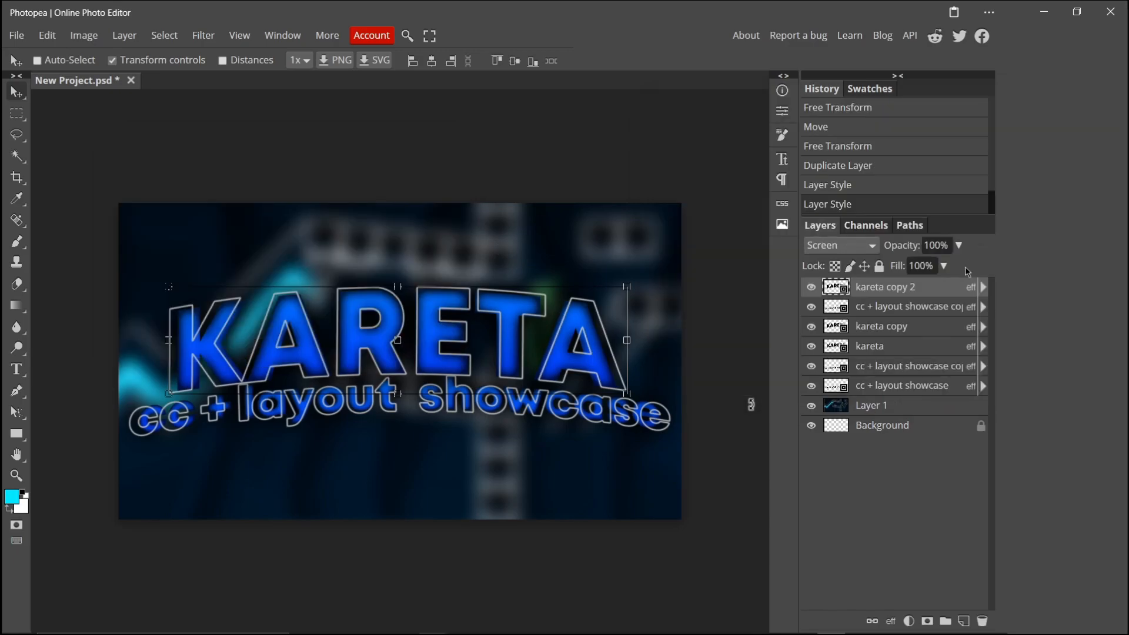
ctrl+click(943, 311)
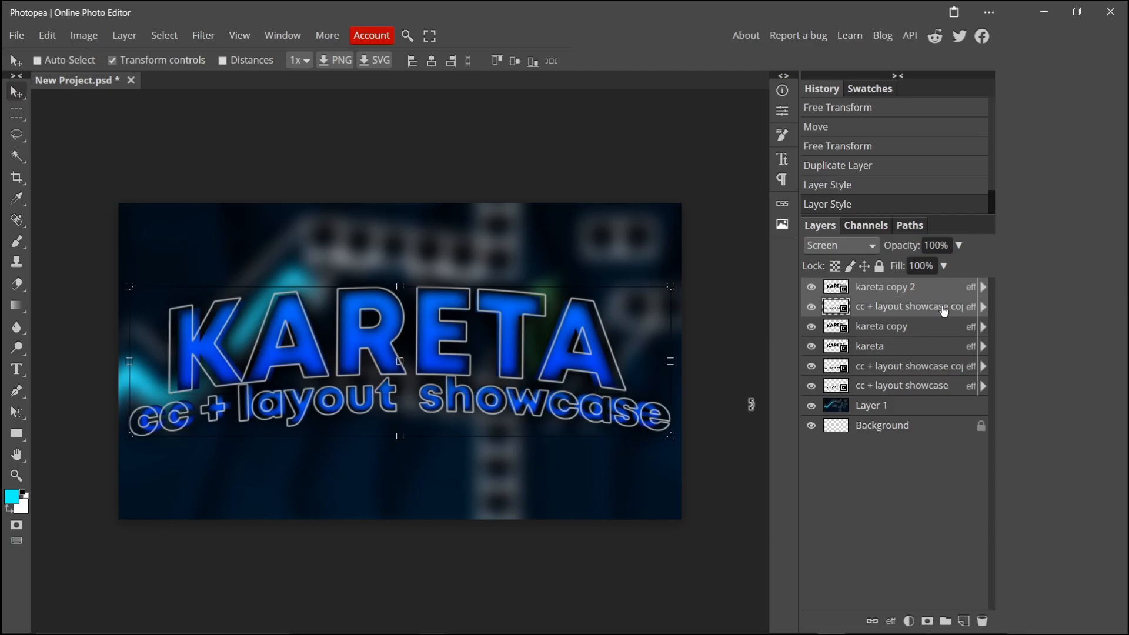
drag(674, 437, 662, 440)
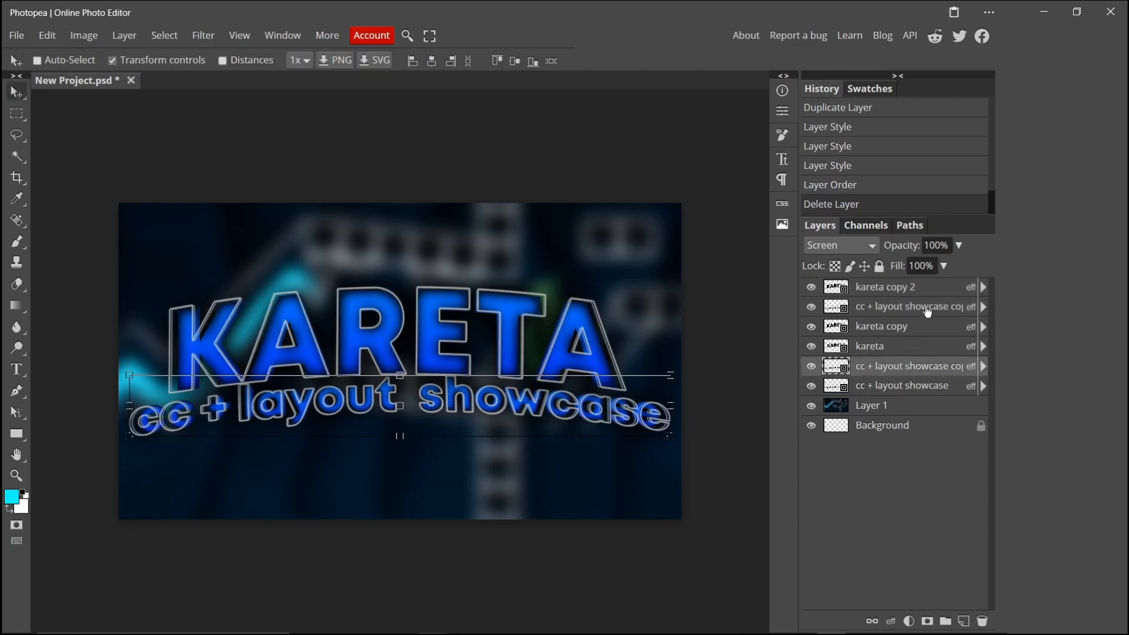
shift+click(927, 292)
drag(581, 342, 577, 349)
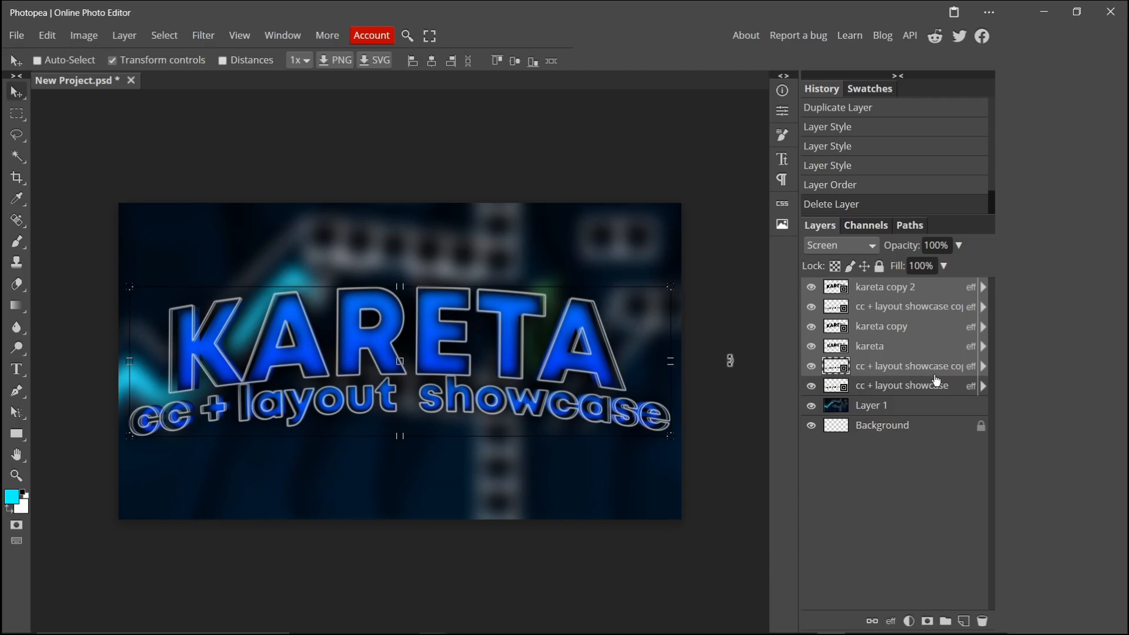
Apply another Gaussian Blur to the background gameplay image on Layer 1.
click(929, 404)
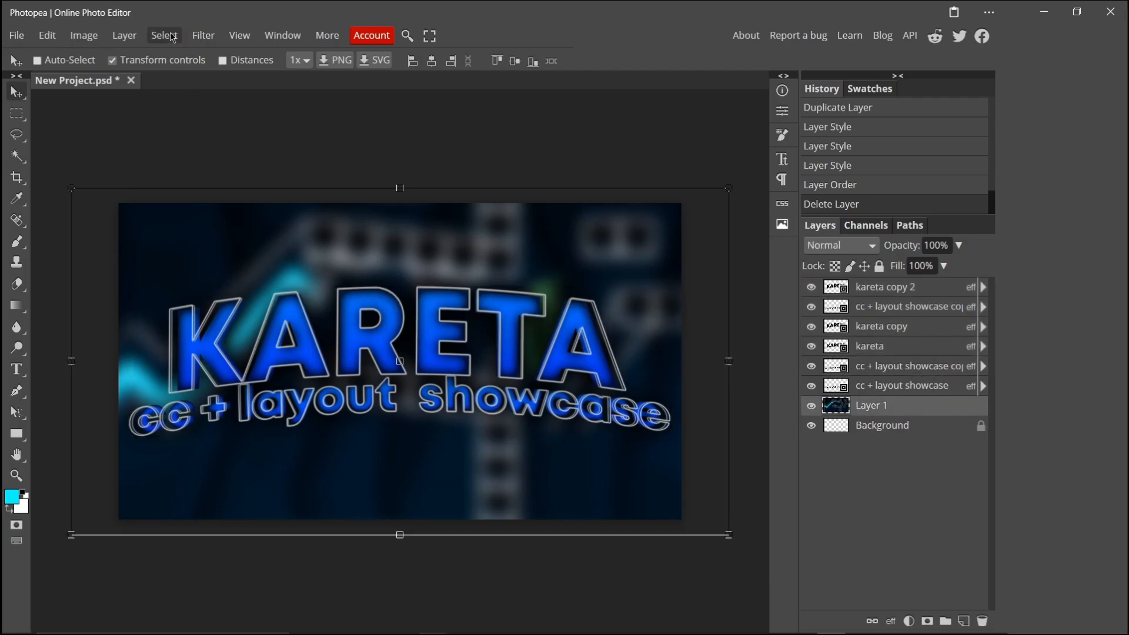
click(204, 35)
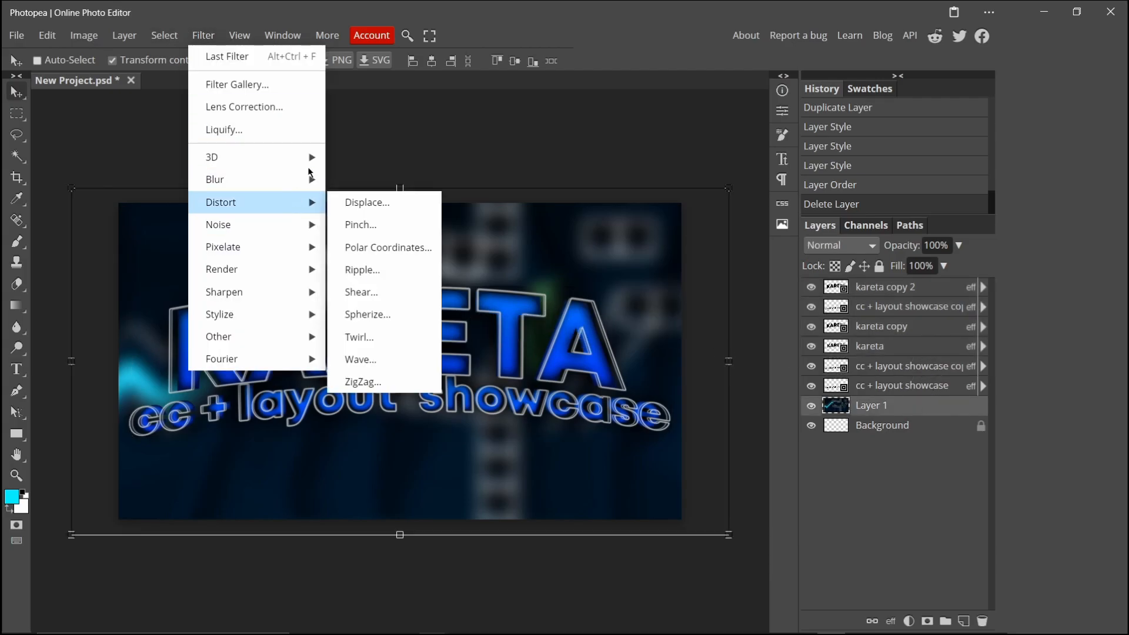
mouse_move(288, 179)
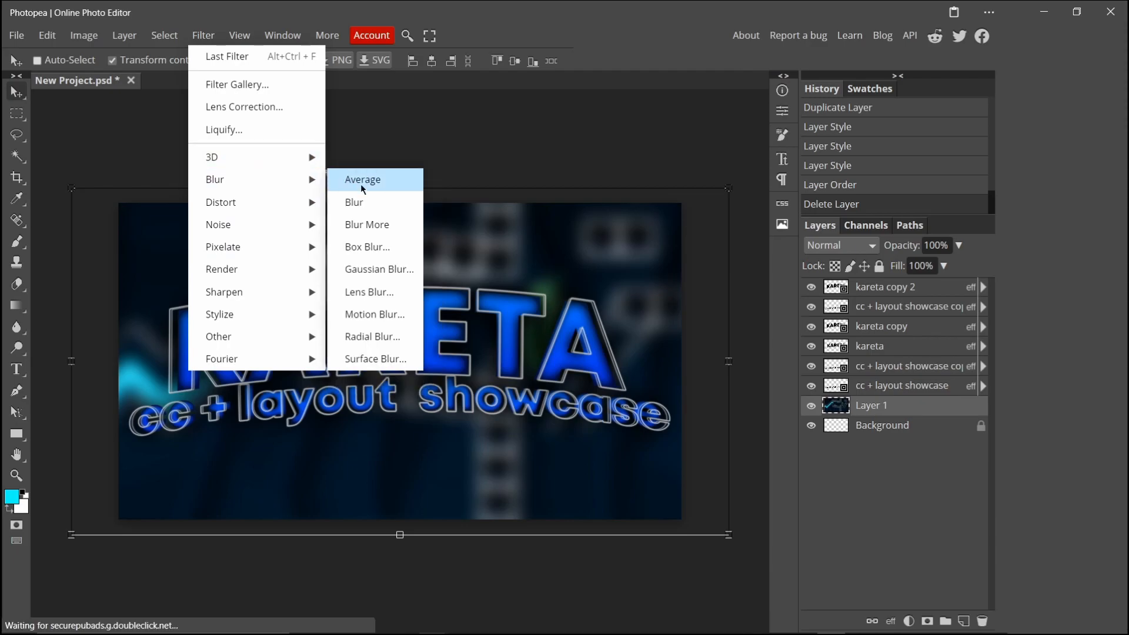
click(379, 268)
key(Return)
Export the text without its background as a PNG and replace the text layers with the placed image "kareta cc and showcase".
click(882, 348)
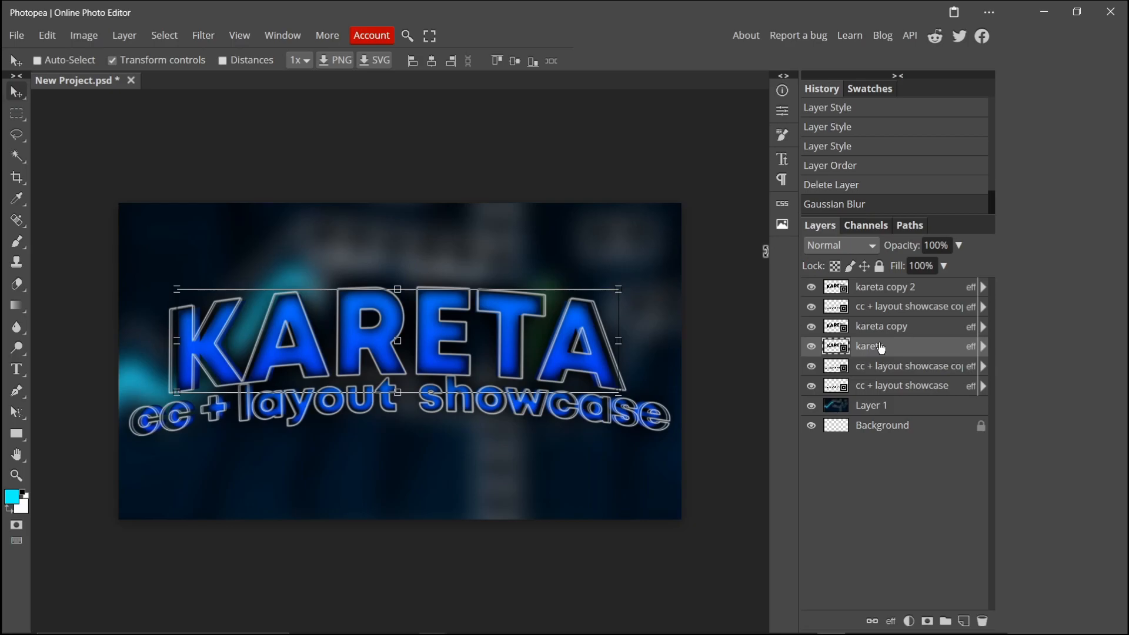
click(876, 385)
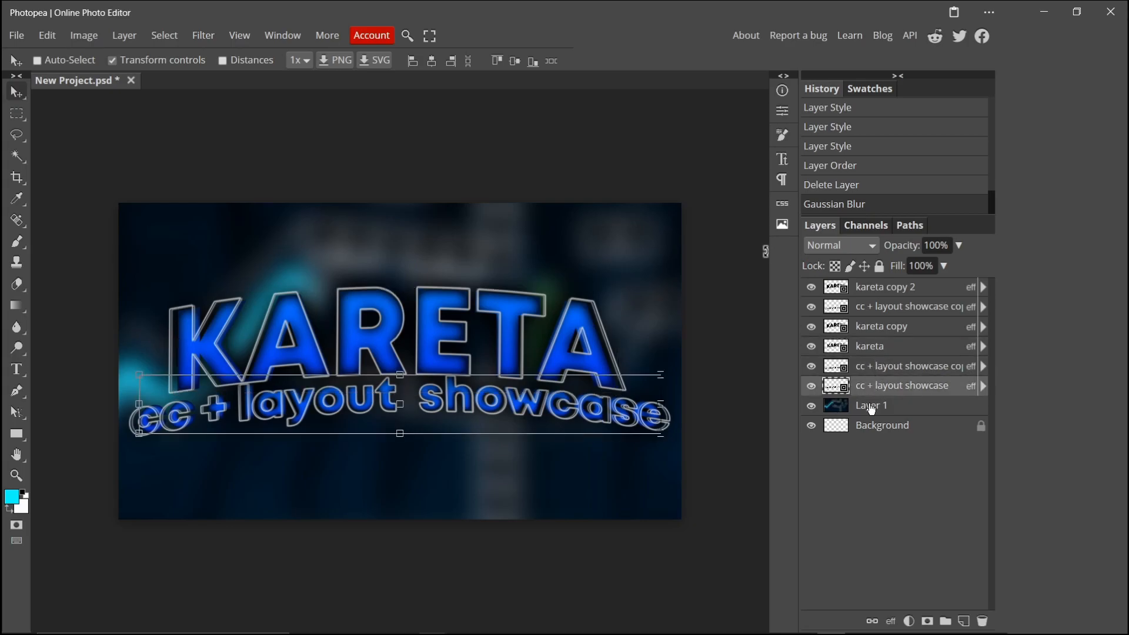
right_click(871, 407)
click(759, 310)
click(17, 37)
click(19, 38)
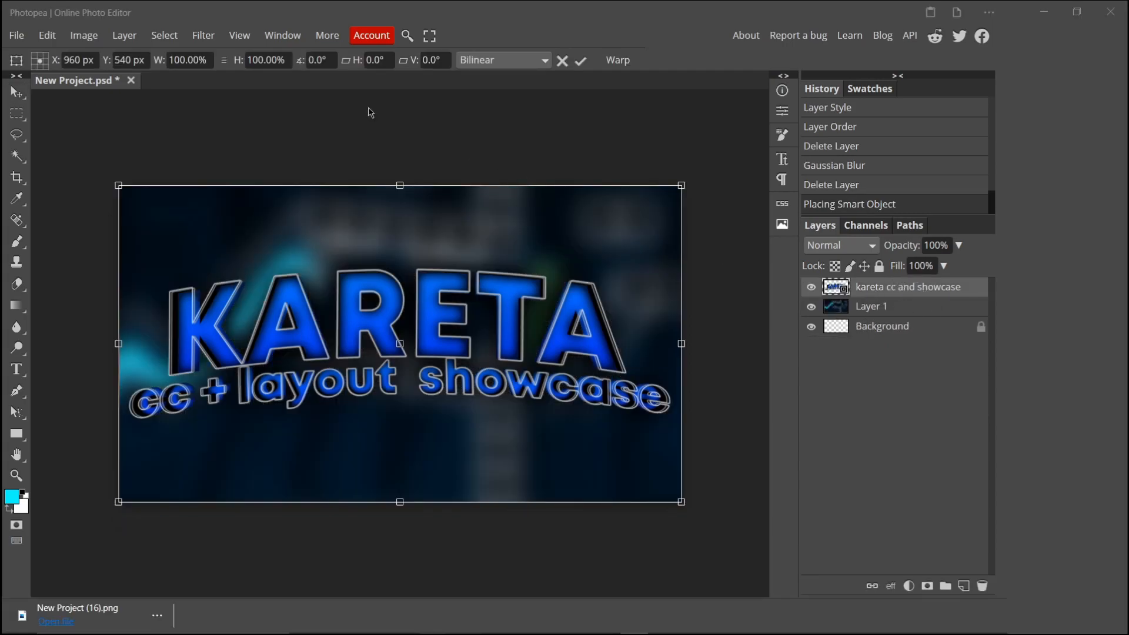
Apply the Filter Gallery's Chrome filter to the "kareta cc and showcase" layer with Detail 3 and Smoothness 3.
click(203, 35)
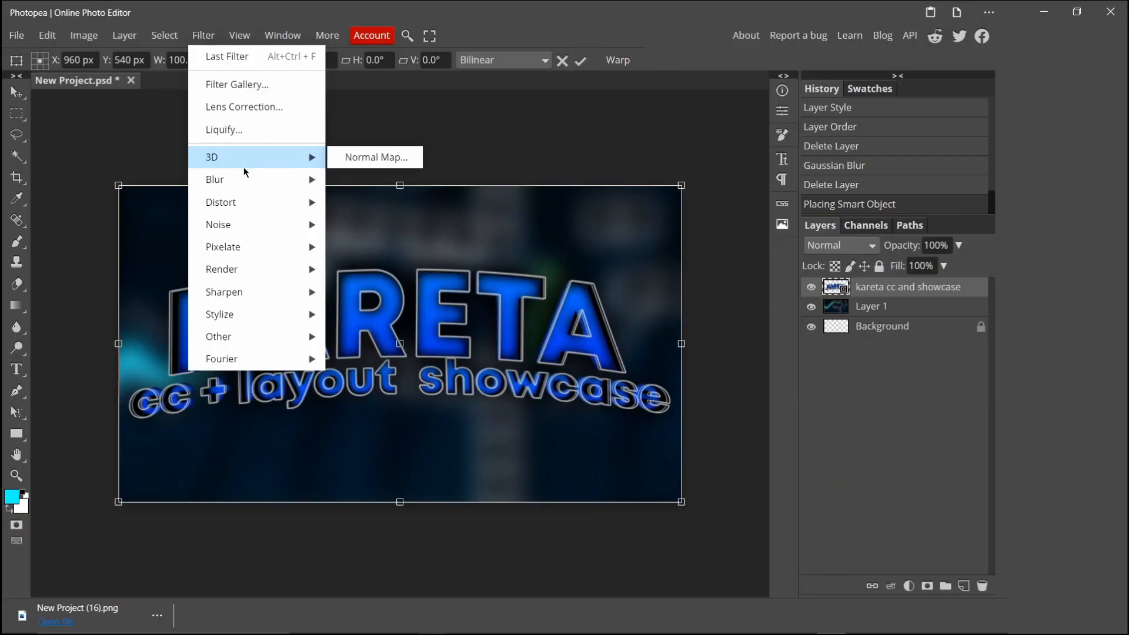
mouse_move(245, 178)
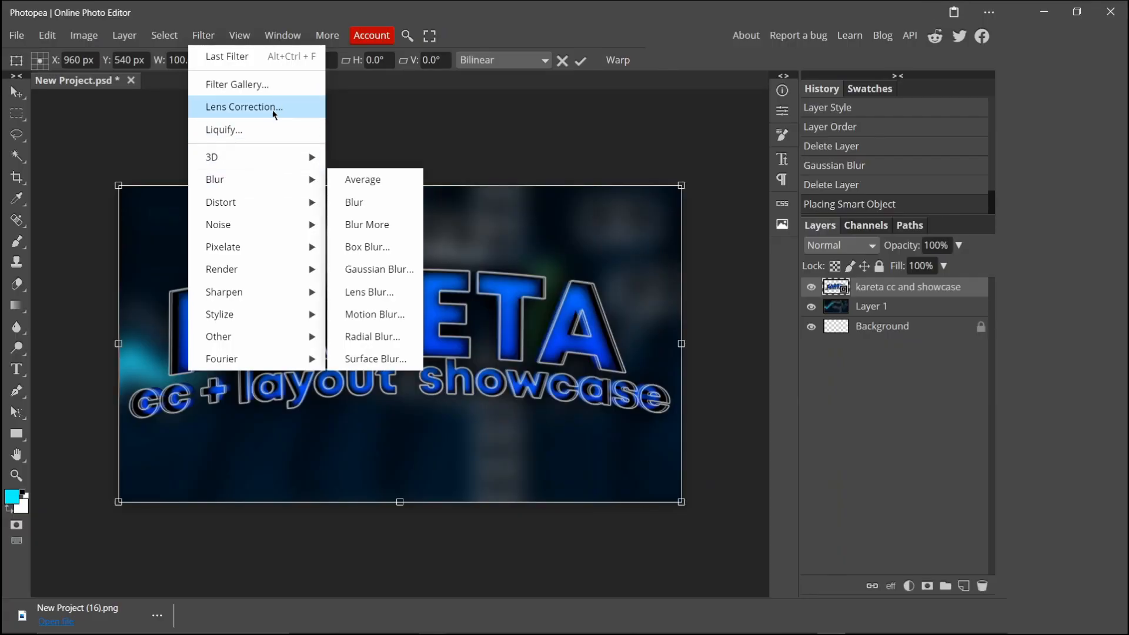
click(292, 81)
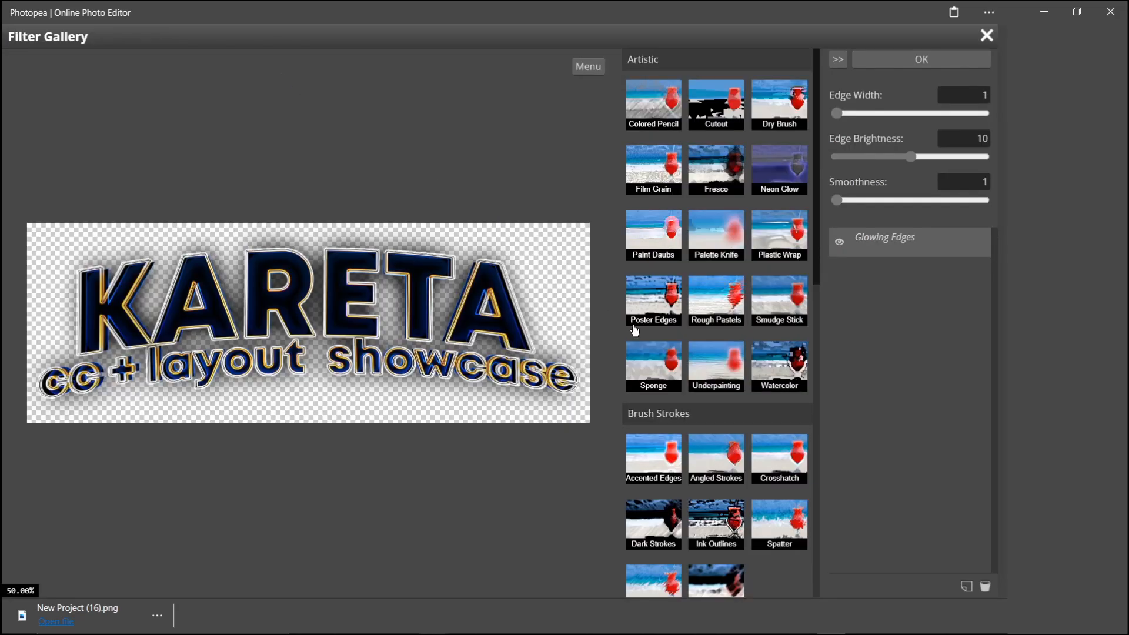
scroll(638, 331, down, 4)
scroll(638, 331, down, 4)
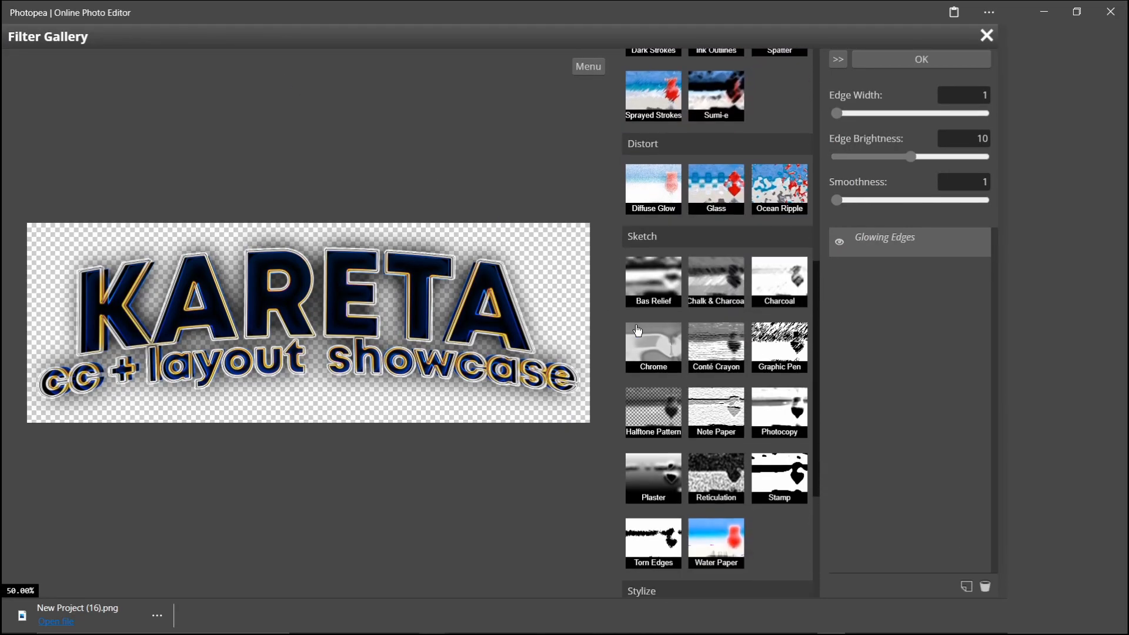
click(646, 331)
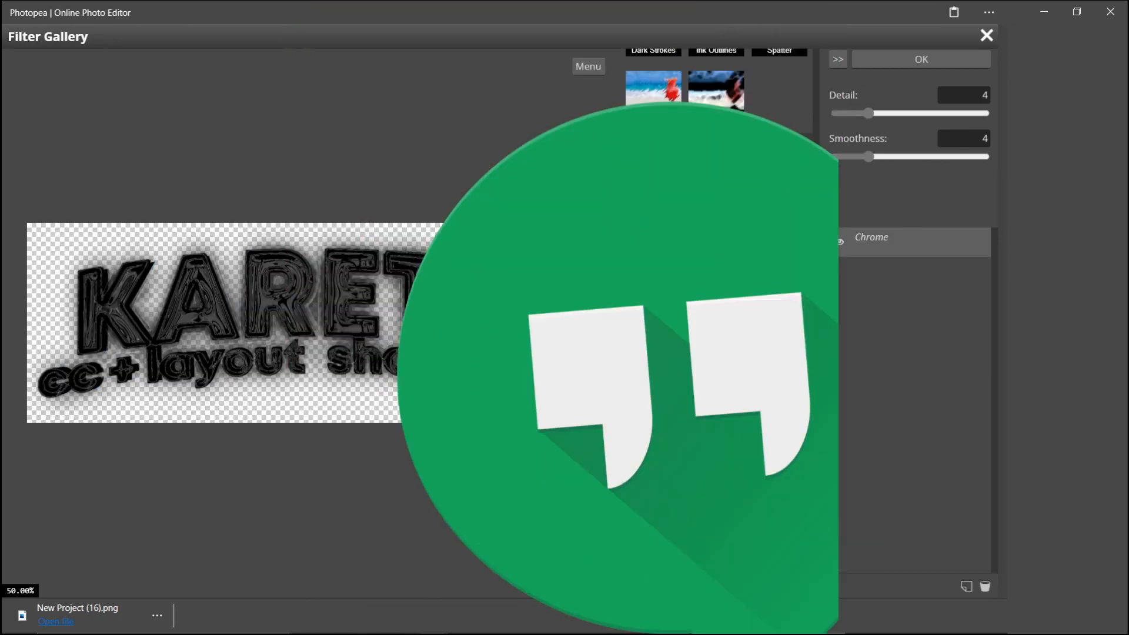
click(854, 117)
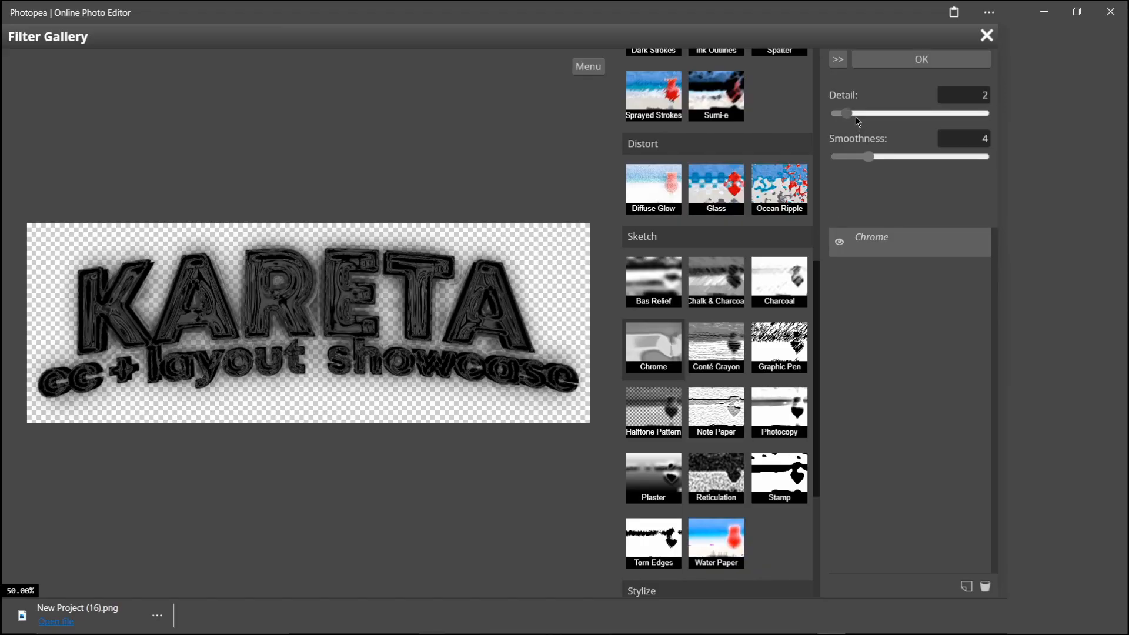
click(856, 158)
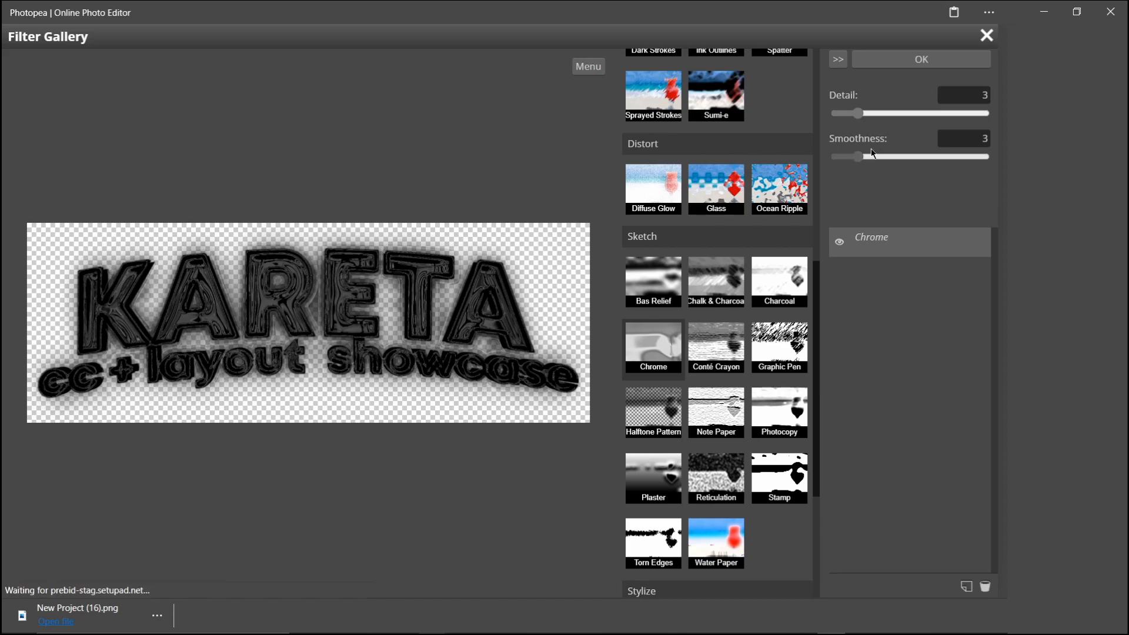
click(941, 65)
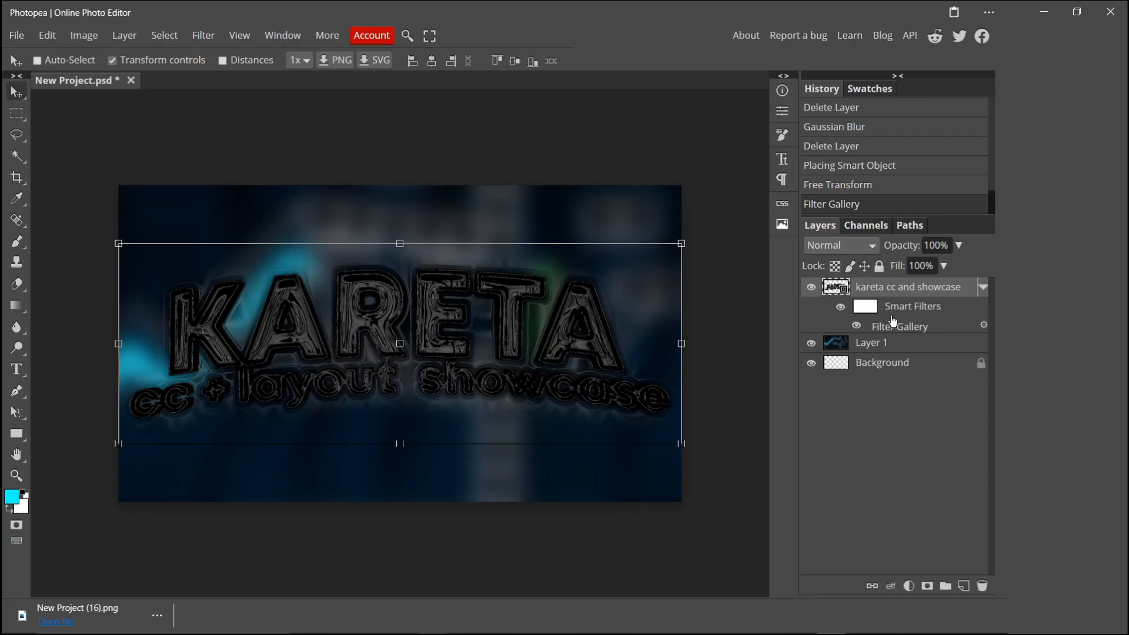
Review the Chrome filter's Detail and Smoothness settings on the "kareta cc and showcase" layer and accept them.
click(984, 325)
right_click(982, 327)
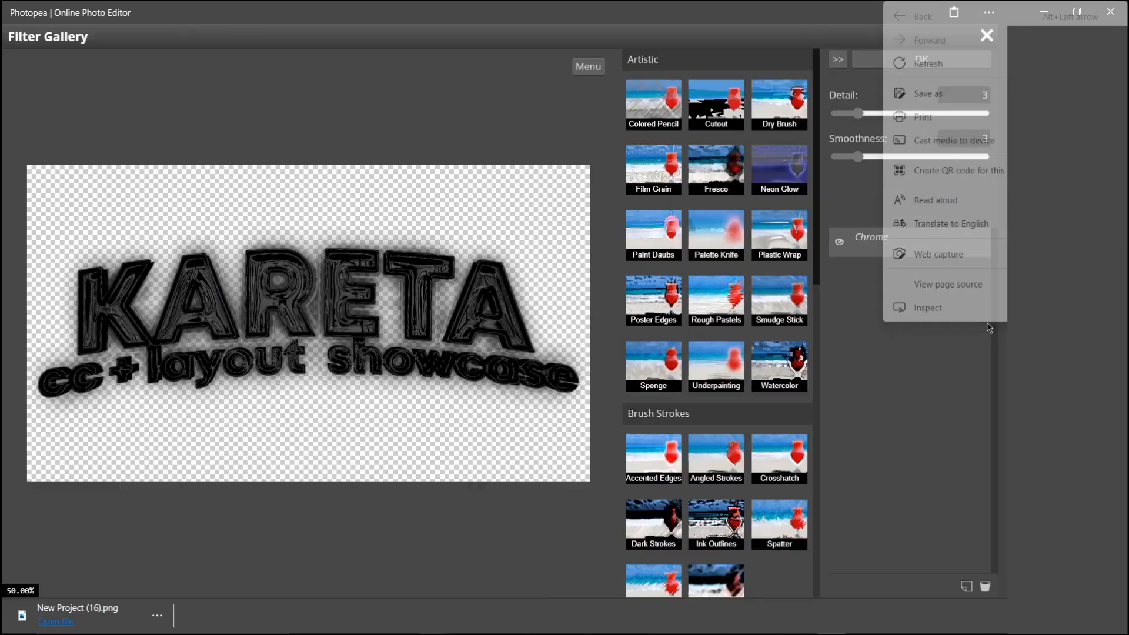
click(877, 353)
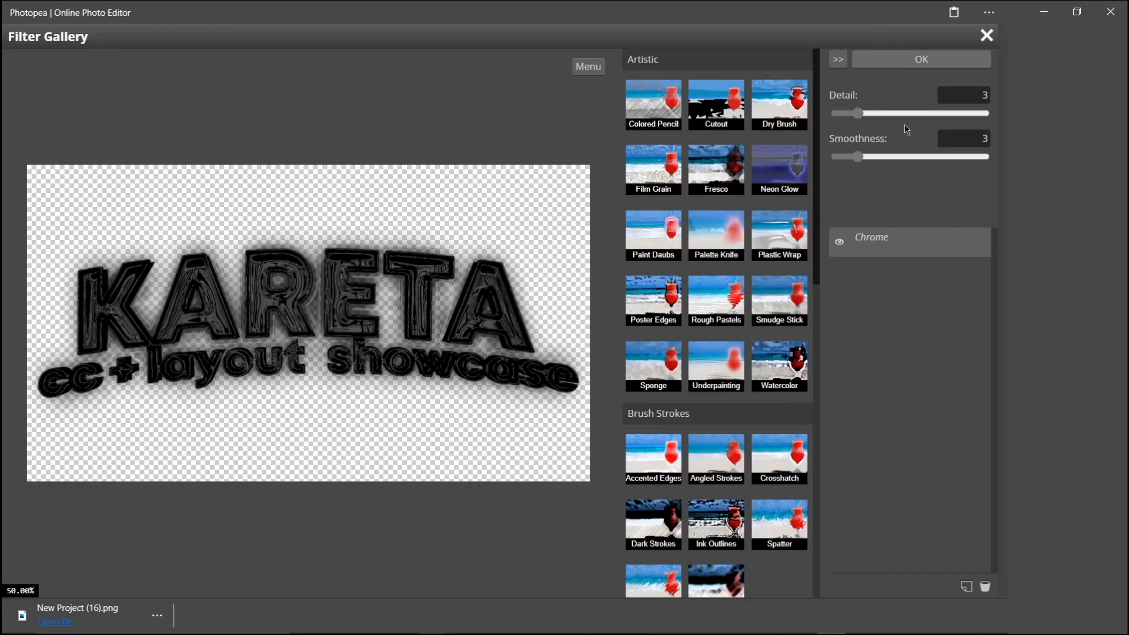
click(919, 61)
Try the Color Dodge and Screen blend modes on the chrome-filtered "kareta cc and showcase" layer and choose Color Dodge.
click(841, 245)
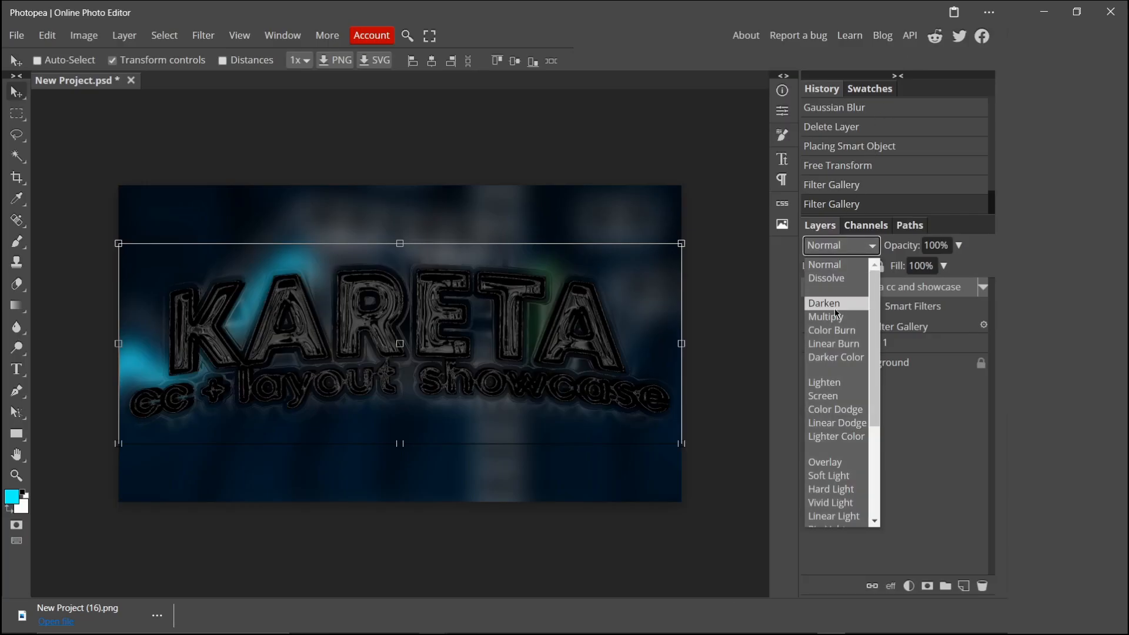
click(833, 410)
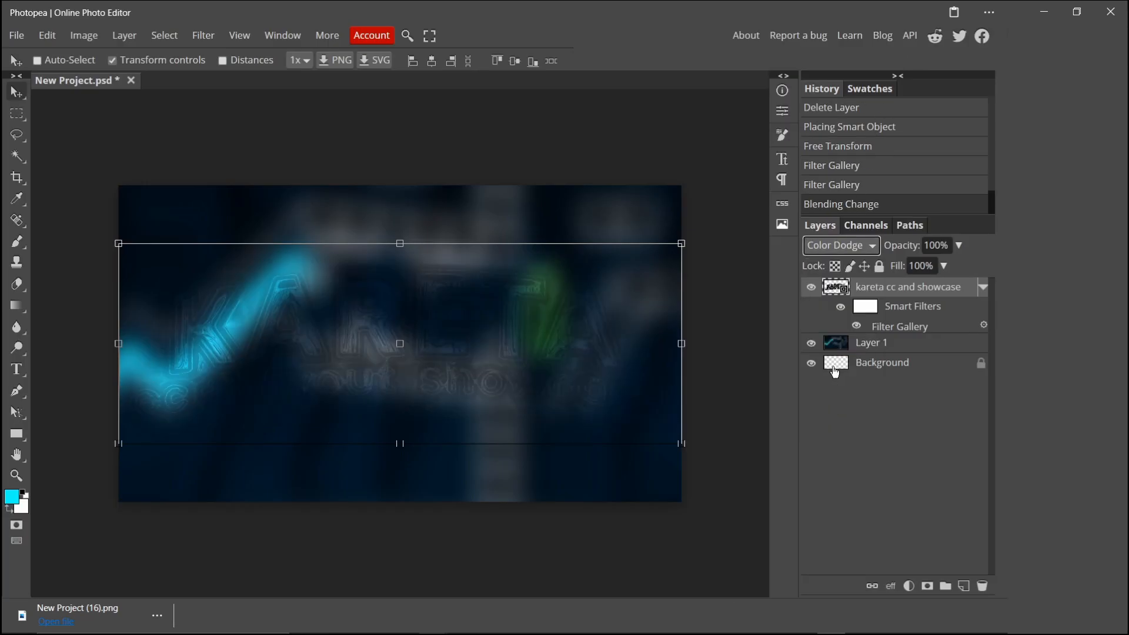
click(869, 250)
click(850, 398)
click(841, 246)
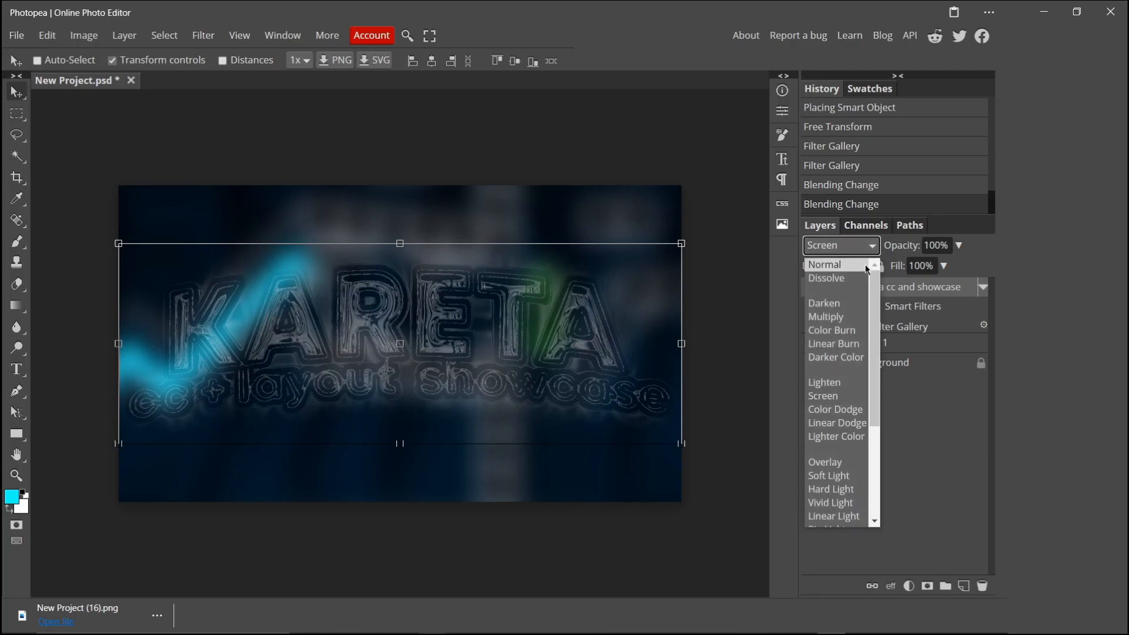
click(839, 411)
Place the "kareta cc and showcase" image again, move it directly below the chrome-filtered layer, and select the Background layer.
drag(906, 288, 882, 353)
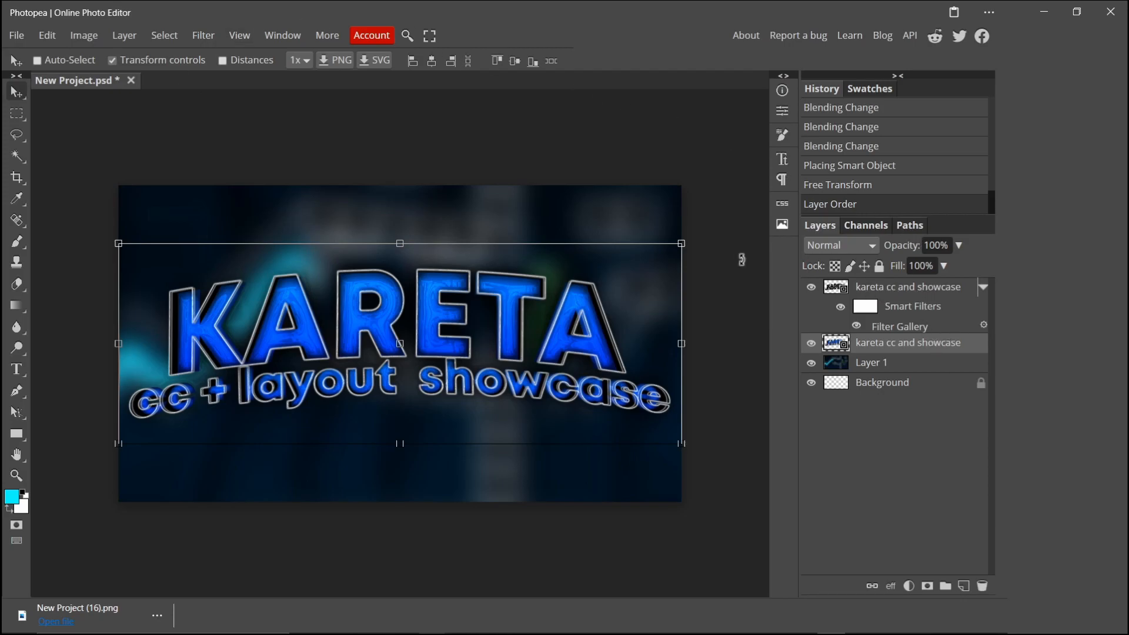
click(911, 385)
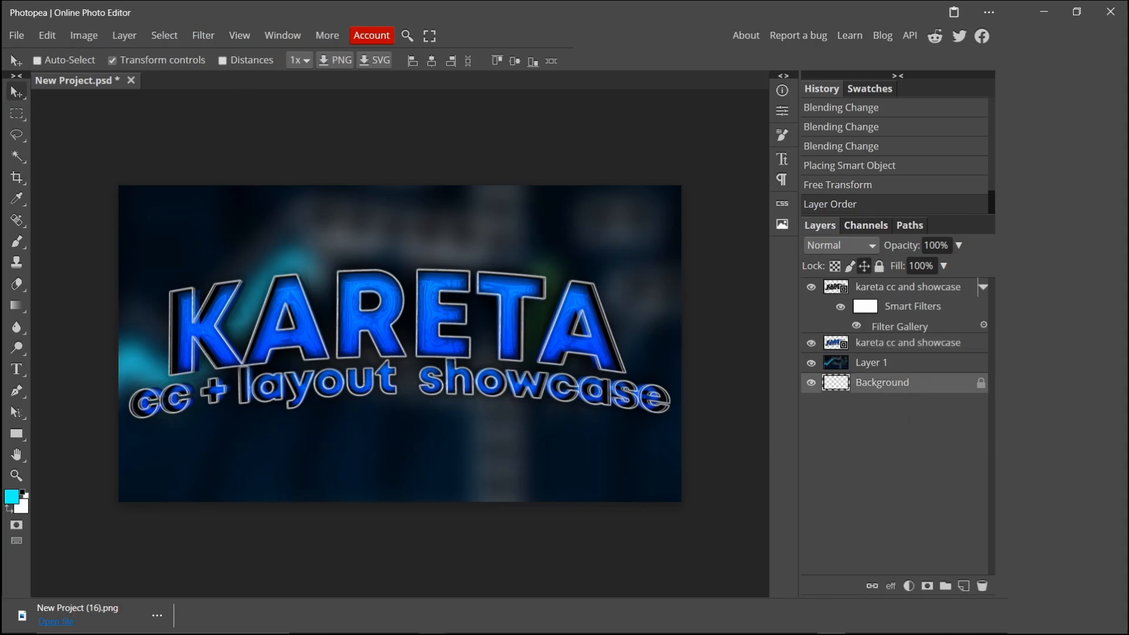